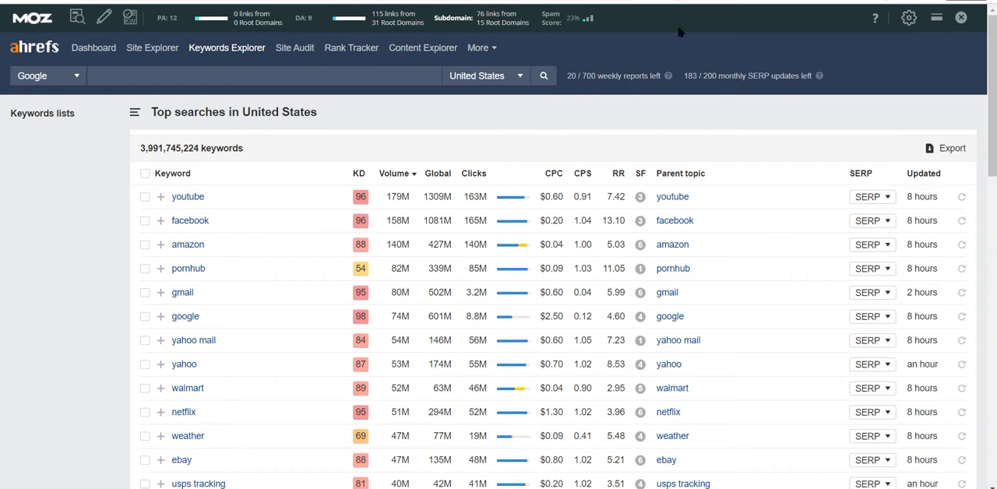
# Open Keywords Explorer and run a Google search for the United States without entering any keyword.
pyautogui.click(801, 0)
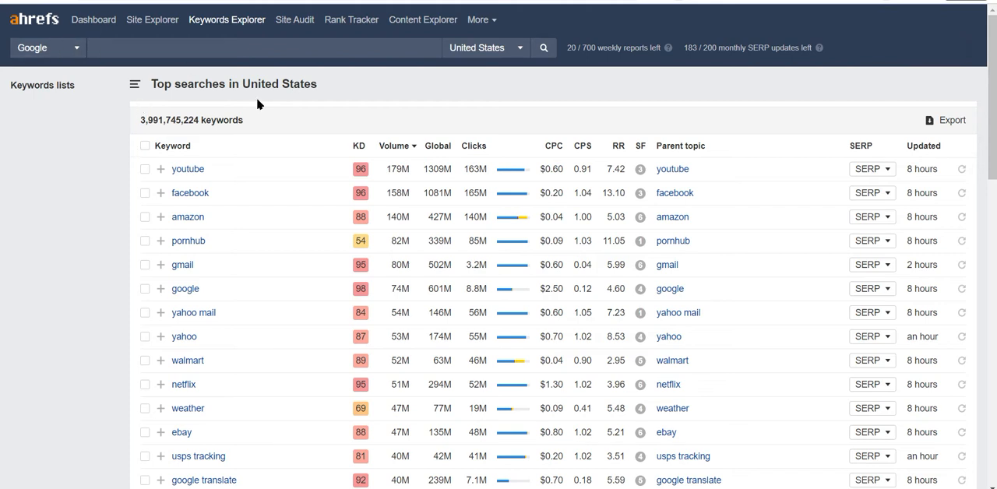
pyautogui.click(195, 20)
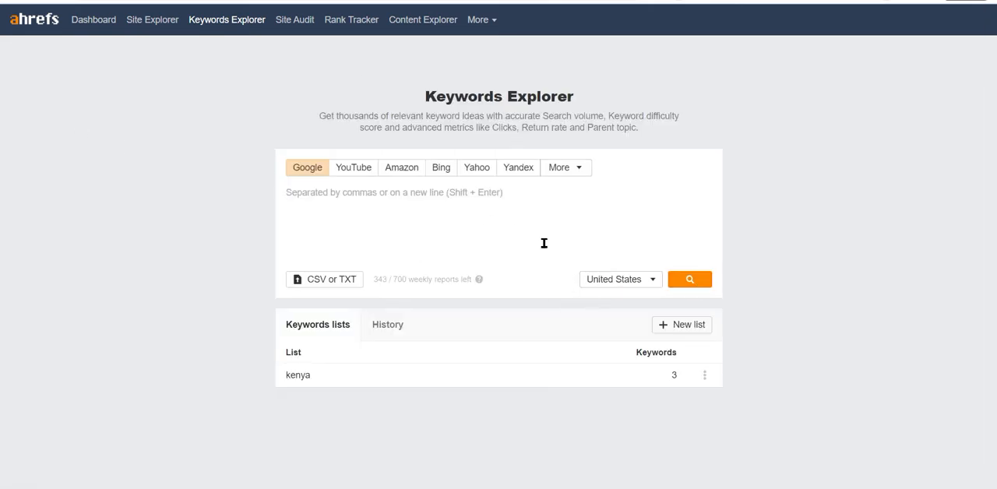
pyautogui.click(683, 279)
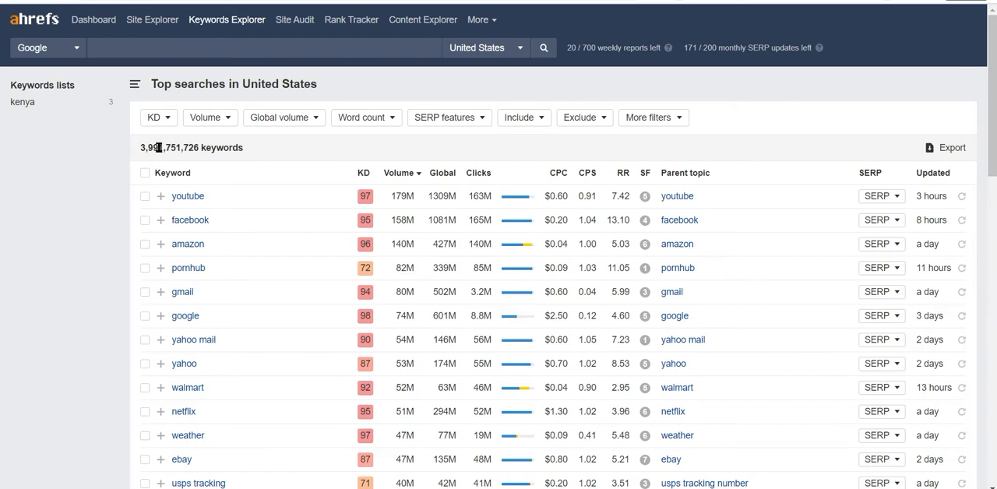
pyautogui.moveTo(146, 148); pyautogui.dragTo(212, 152)
pyautogui.click(359, 161)
# Filter the top searches to a maximum keyword difficulty of 5.
pyautogui.click(153, 118)
pyautogui.click(250, 142)
pyautogui.write('2')
pyautogui.moveTo(235, 146); pyautogui.dragTo(223, 144)
pyautogui.write('5')
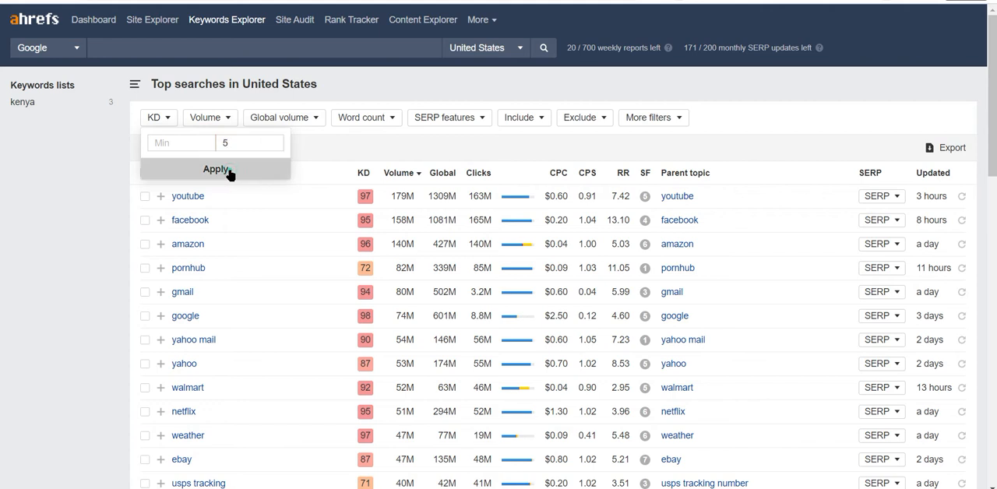
pyautogui.click(216, 169)
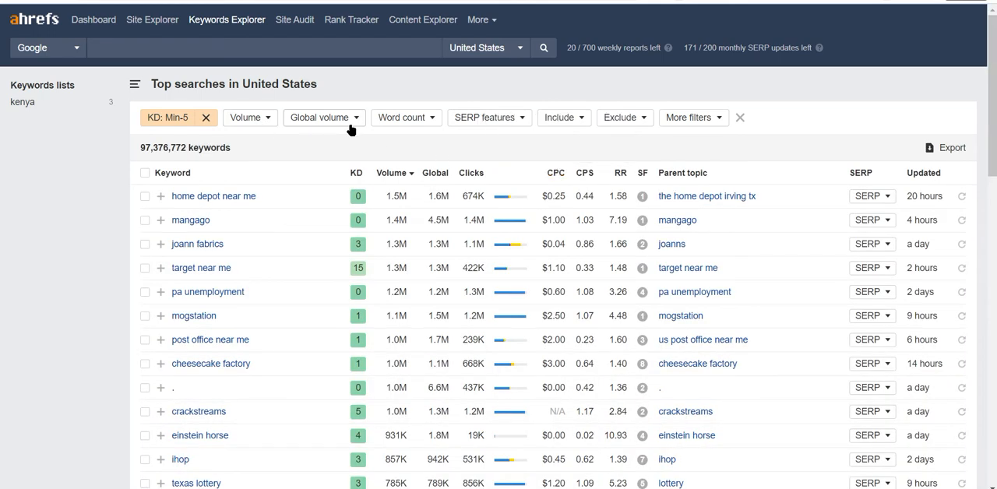
# Filter the keywords to a minimum volume of 1000 and a minimum word count of 3.
pyautogui.click(267, 119)
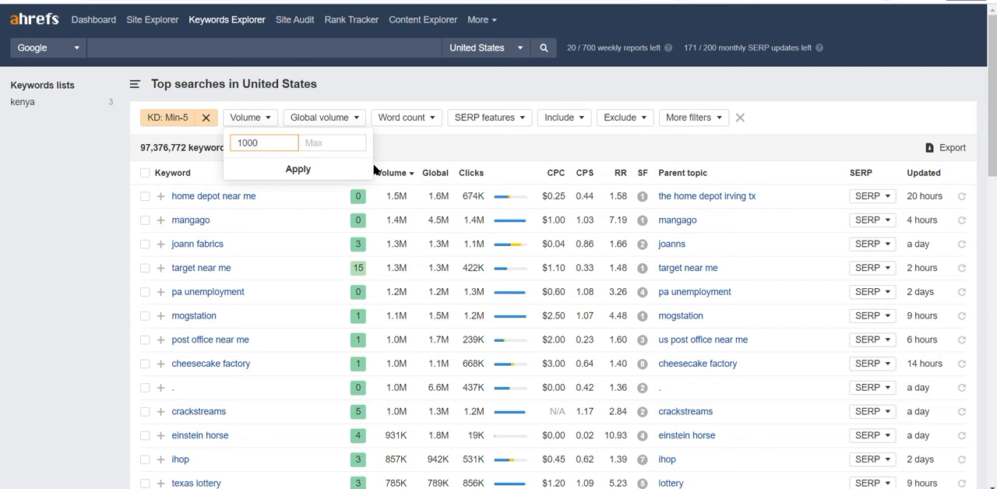
pyautogui.click(316, 148)
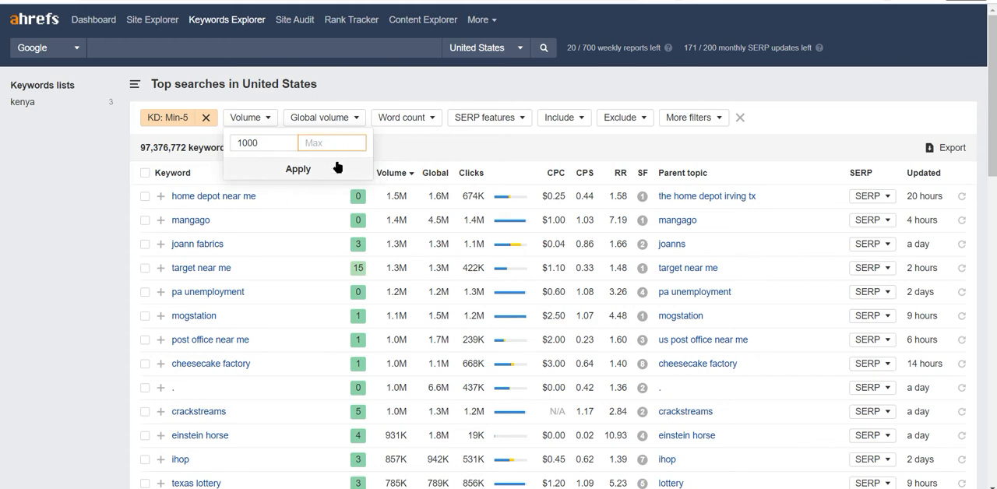
pyautogui.click(305, 173)
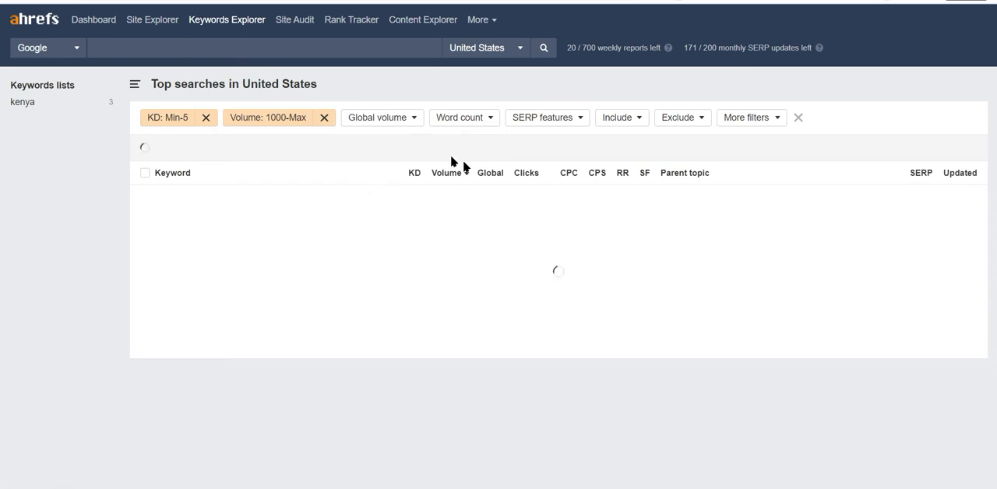
pyautogui.click(485, 126)
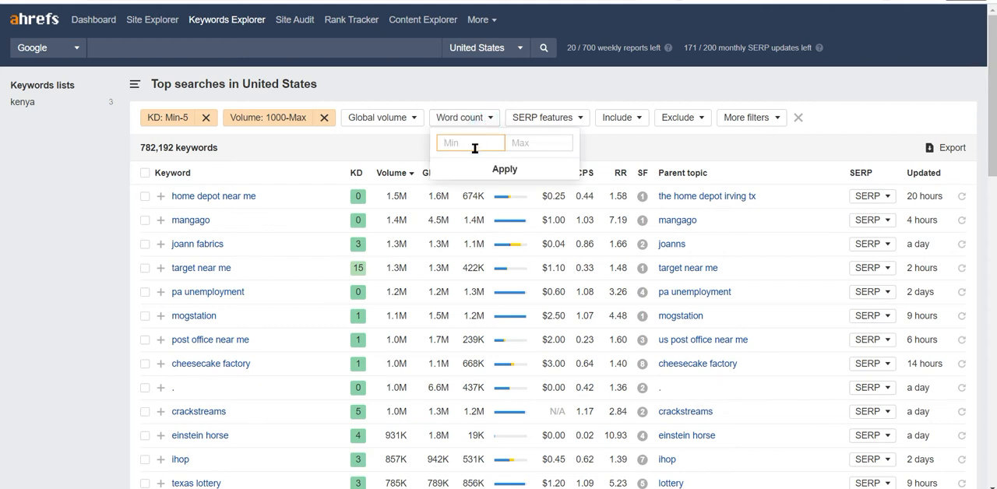
pyautogui.write('3')
pyautogui.click(499, 169)
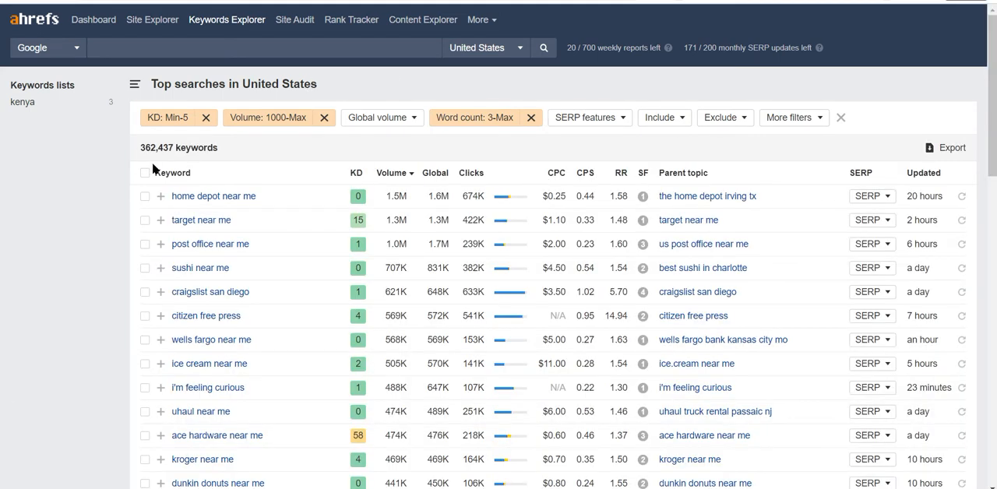
# Set the maximum keyword difficulty in the KD filter to 10.
pyautogui.click(181, 119)
pyautogui.doubleClick(234, 141)
pyautogui.write('10')
pyautogui.click(214, 169)
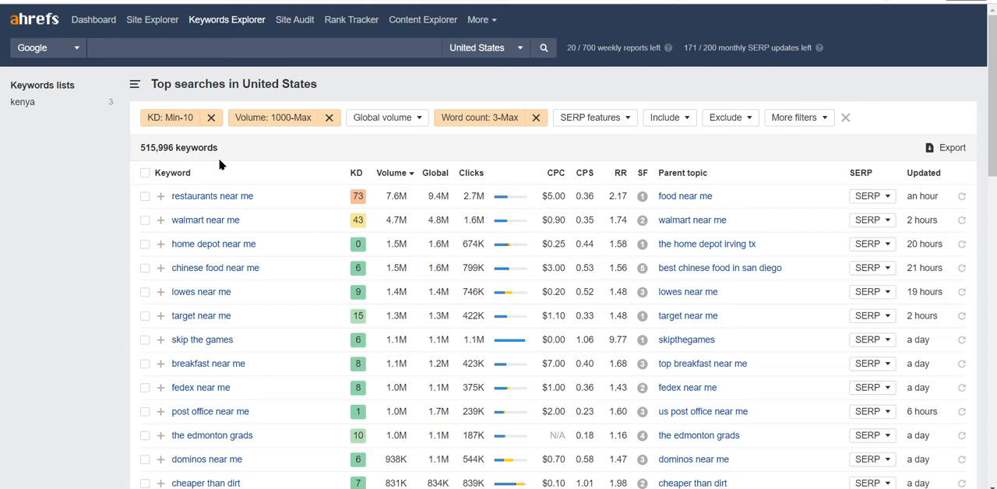
# Exclude keywords whose SERP features contain a Knowledge card, Knowledge panel or Image pack.
pyautogui.click(615, 120)
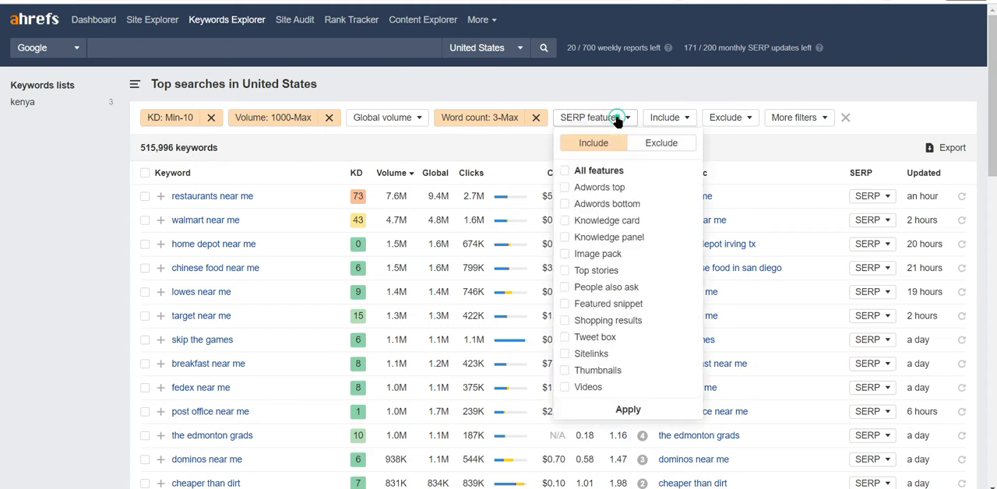
pyautogui.click(662, 142)
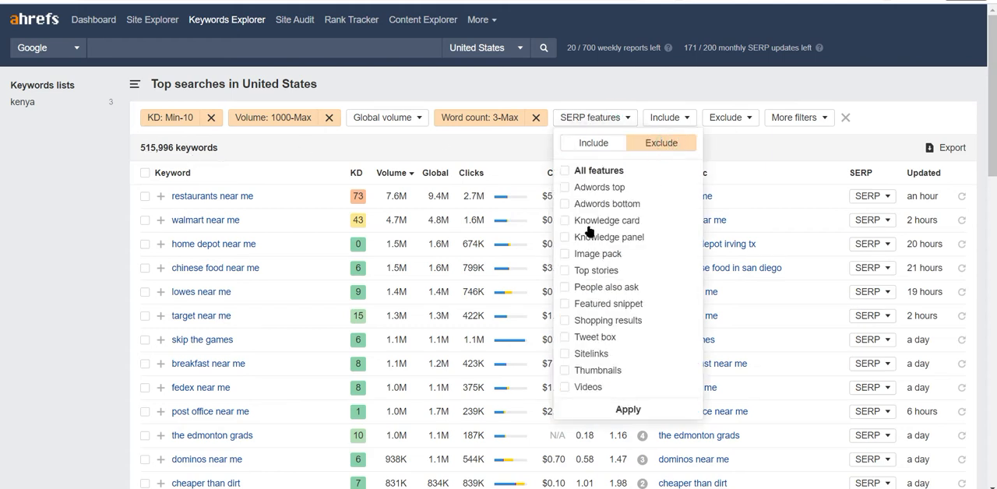
pyautogui.click(566, 224)
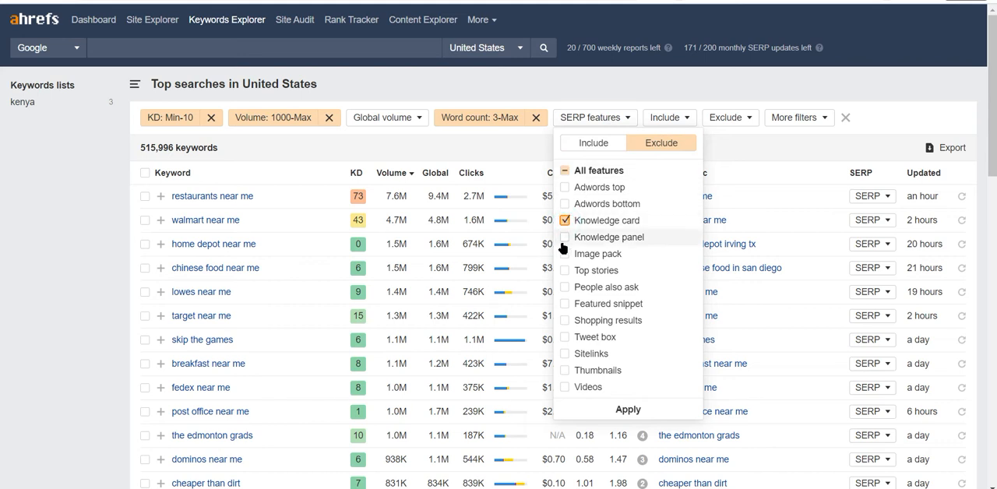
pyautogui.click(567, 255)
pyautogui.click(570, 238)
pyautogui.click(627, 410)
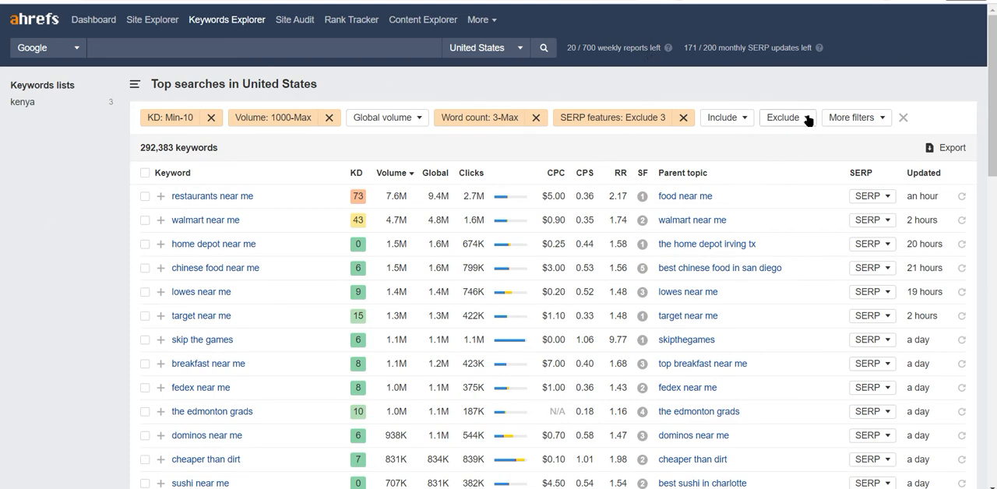
# Add a Clicks per search filter with a minimum of 0.20.
pyautogui.click(856, 118)
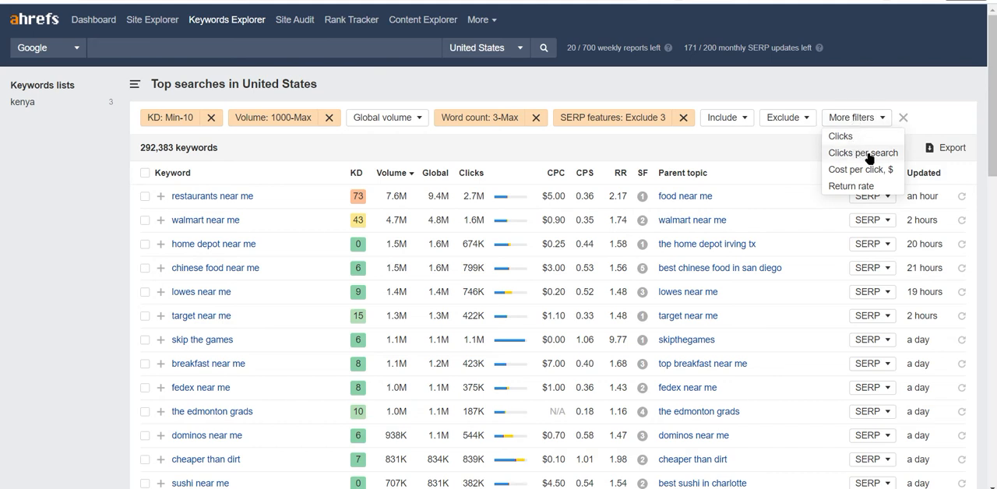
pyautogui.click(865, 153)
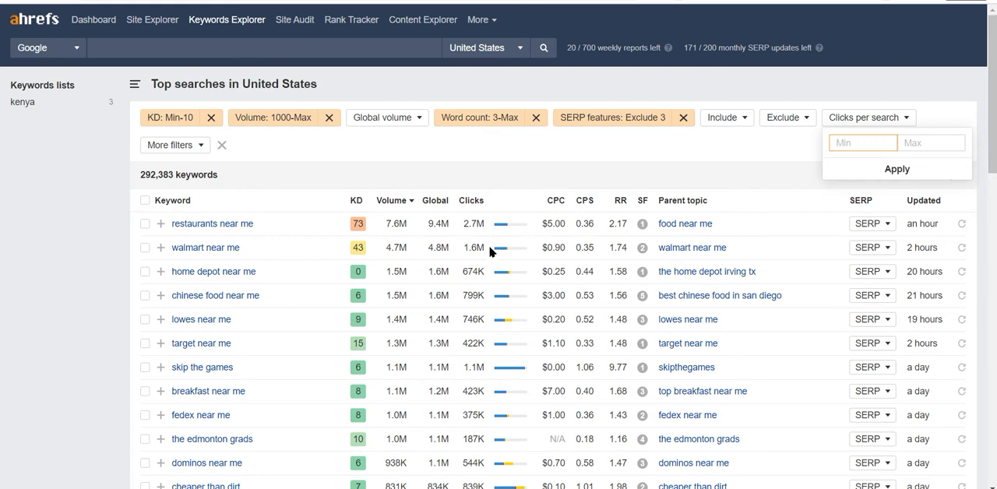
pyautogui.moveTo(503, 232)
pyautogui.click(864, 173)
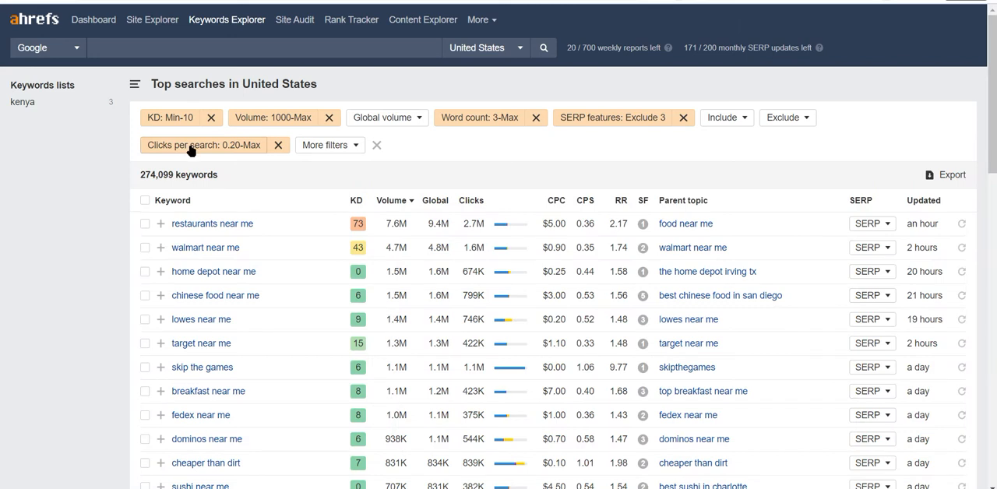
pyautogui.click(191, 150)
# Add a Clicks filter with a minimum of 10.
pyautogui.click(345, 145)
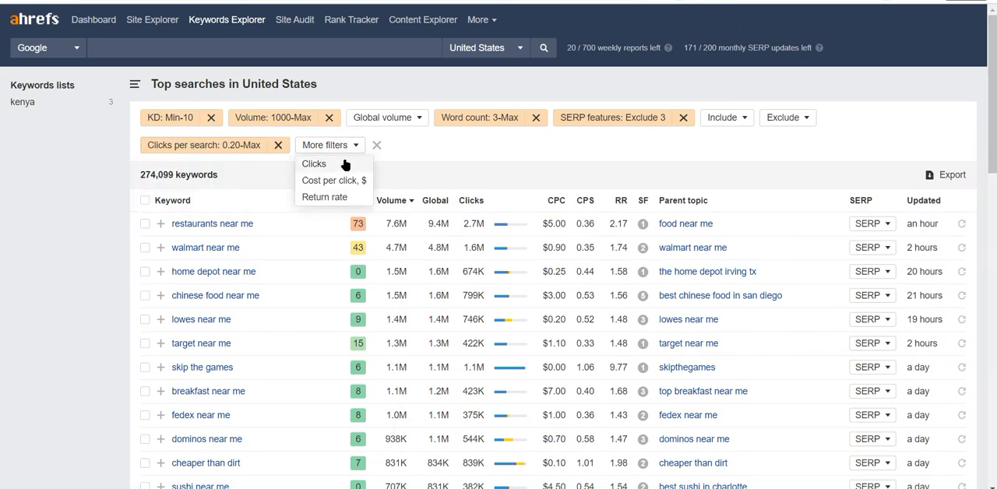
pyautogui.click(335, 163)
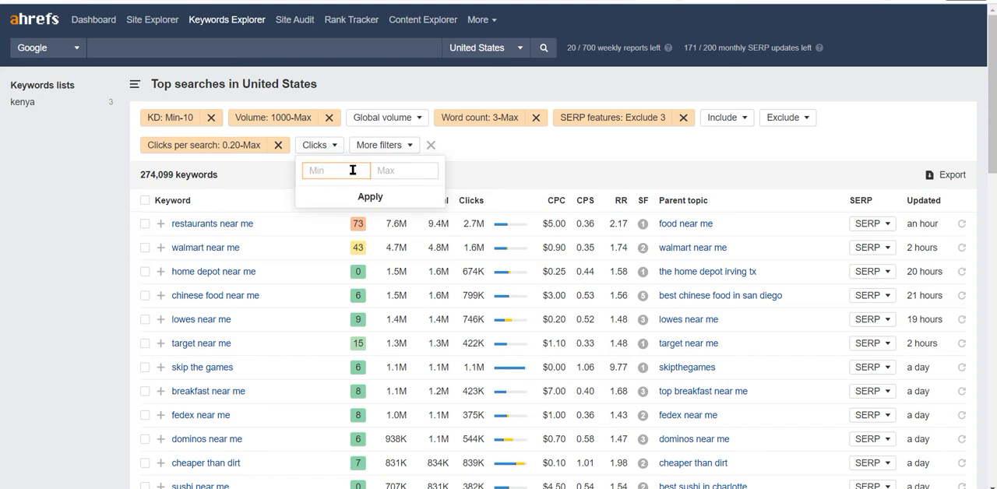
pyautogui.write('10')
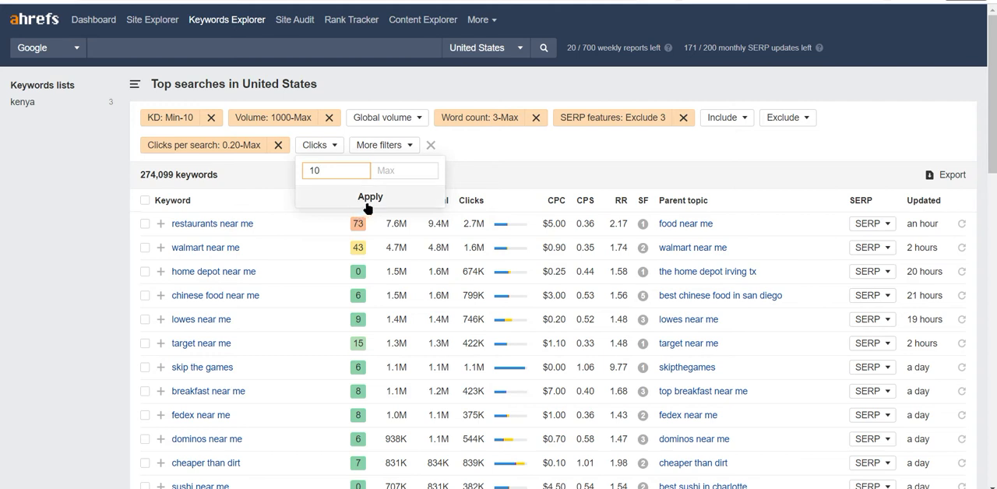
pyautogui.click(362, 204)
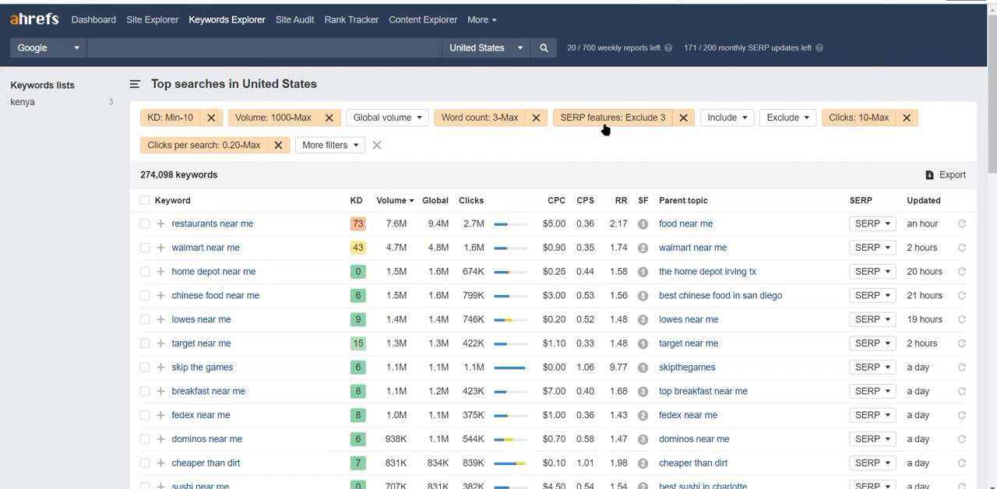
pyautogui.click(350, 145)
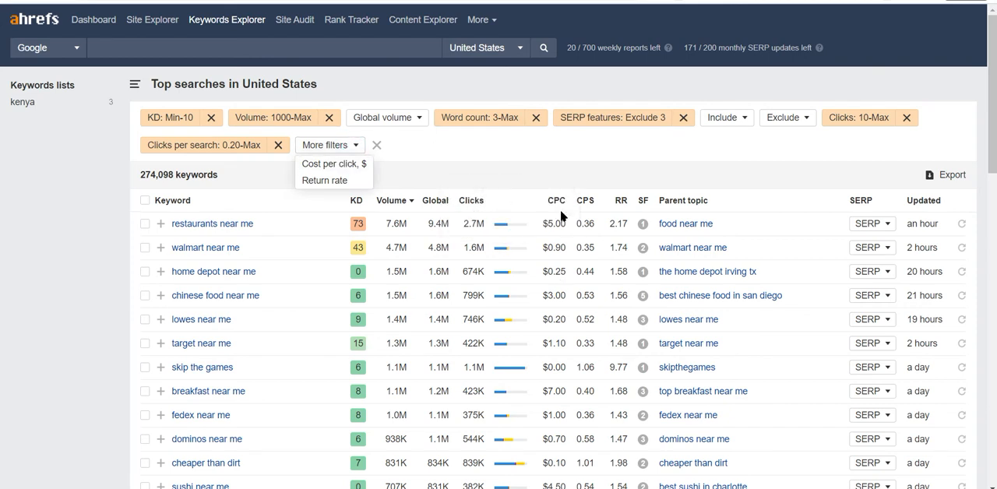
pyautogui.click(458, 153)
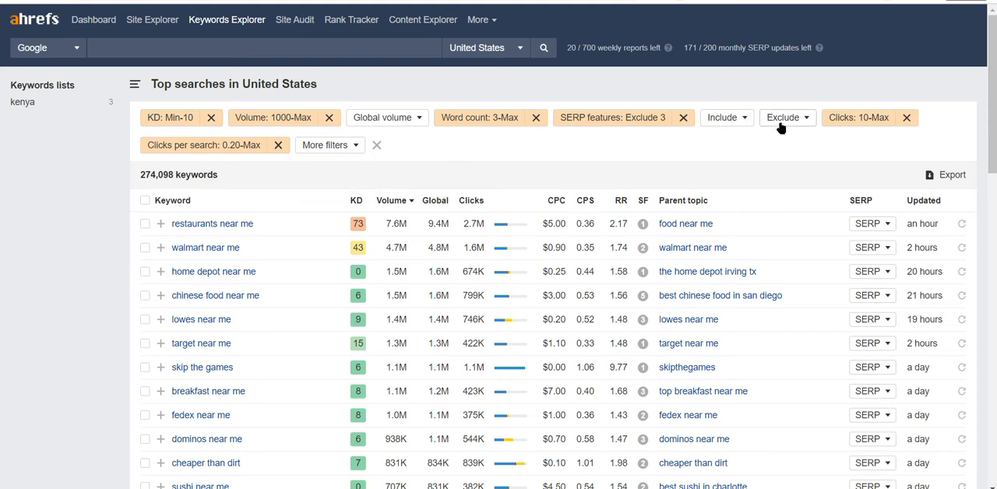
# Limit the list to keywords that include the word "how" and look through the results.
pyautogui.click(741, 125)
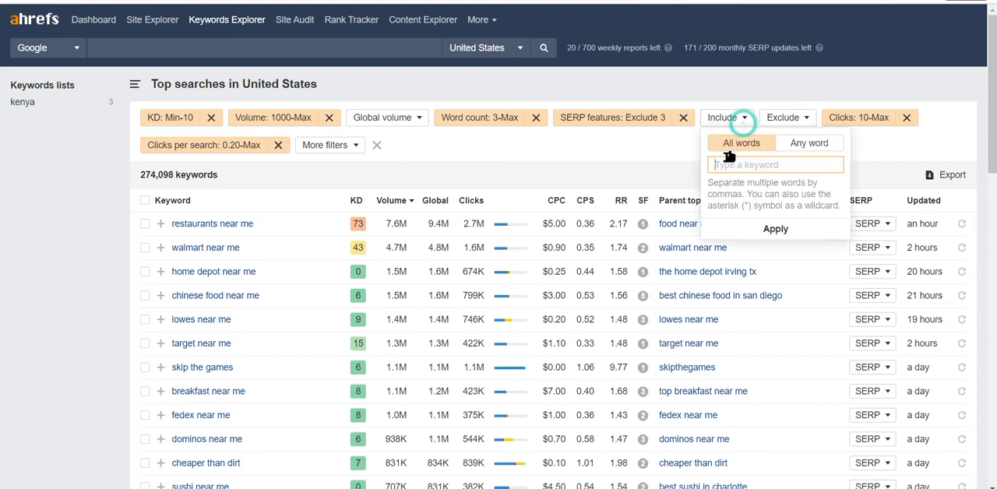
pyautogui.write('how')
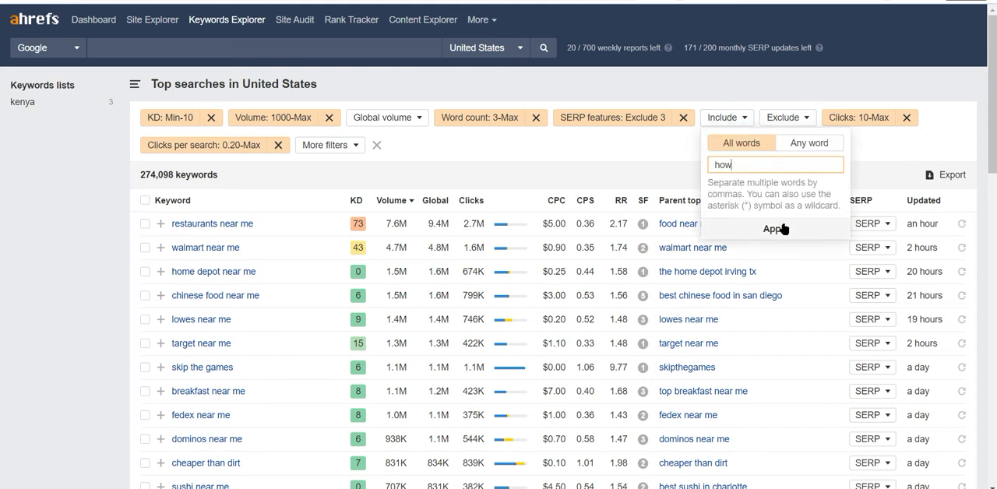
pyautogui.click(782, 228)
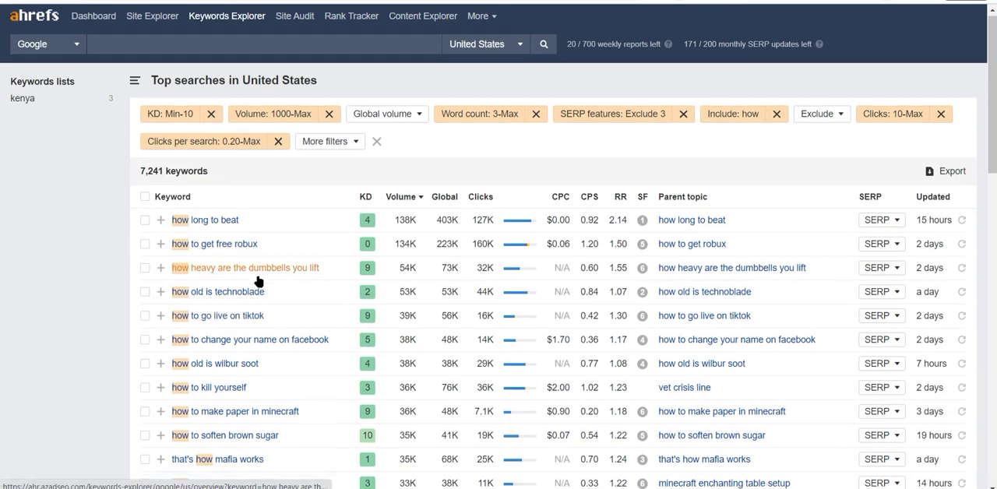
pyautogui.scroll(-2, 234, 277)
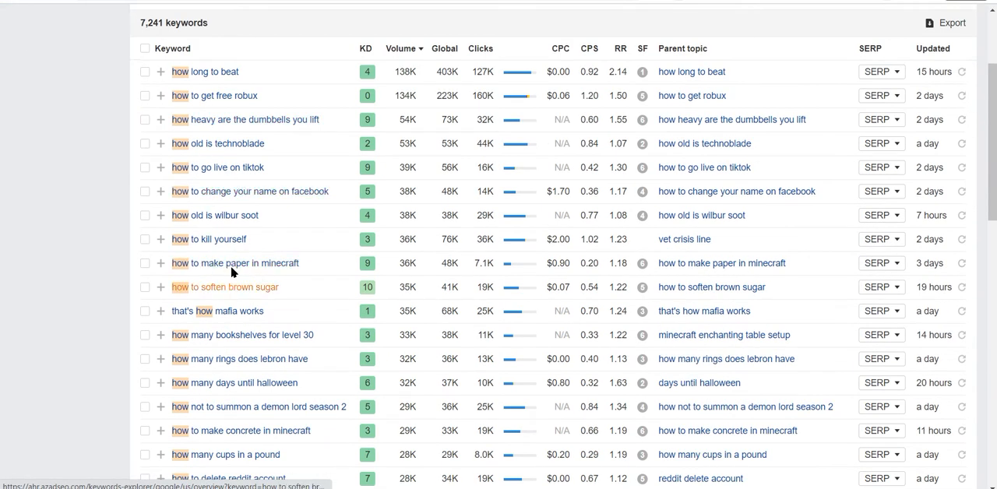
pyautogui.scroll(2, 230, 272)
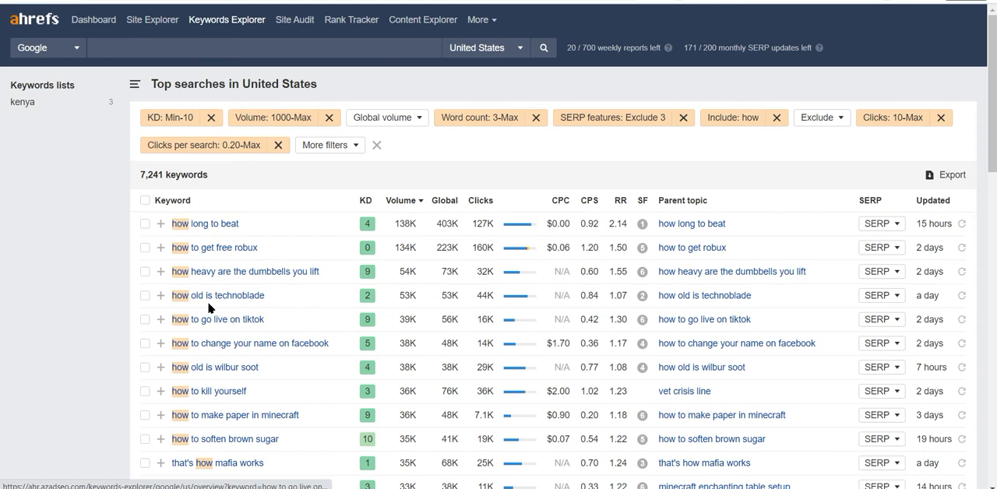
pyautogui.scroll(-10, 209, 309)
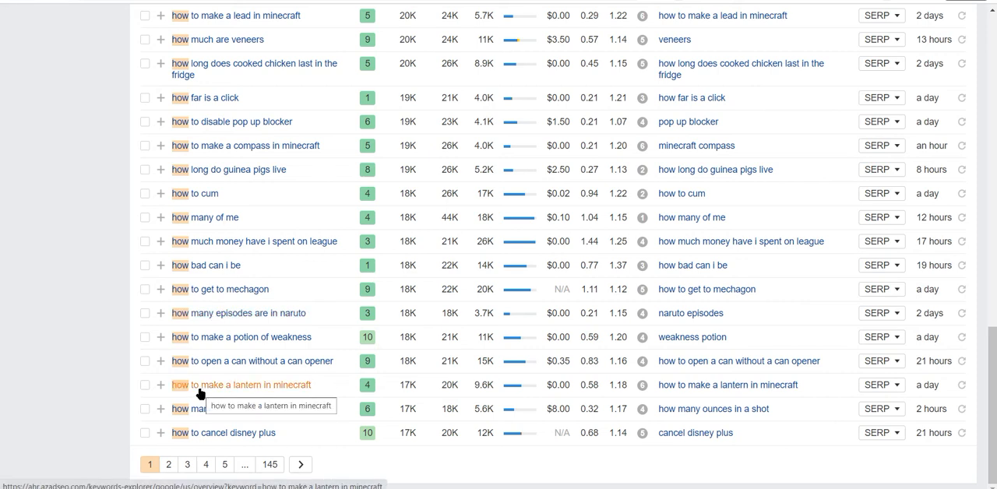
pyautogui.scroll(15, 200, 393)
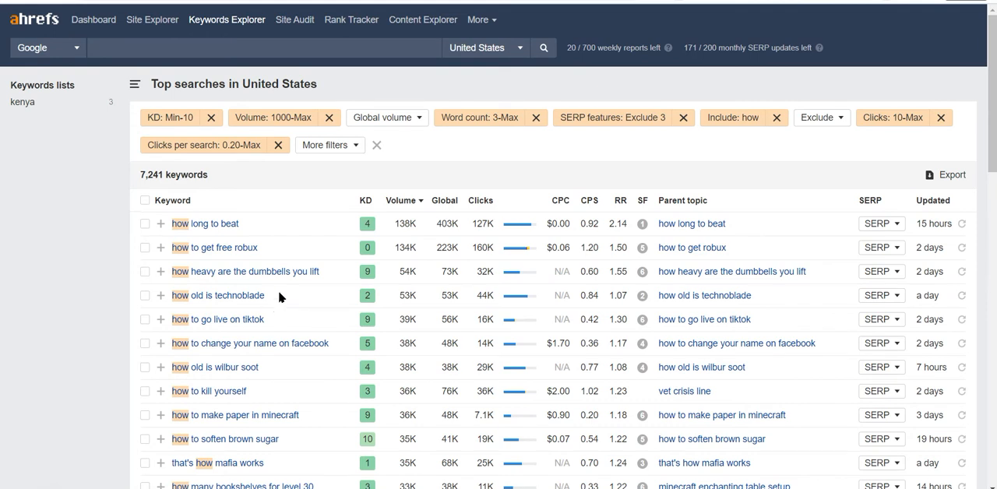
# Open Content Explorer, run a search with no topic entered, and look through the listed pages.
pyautogui.click(421, 19)
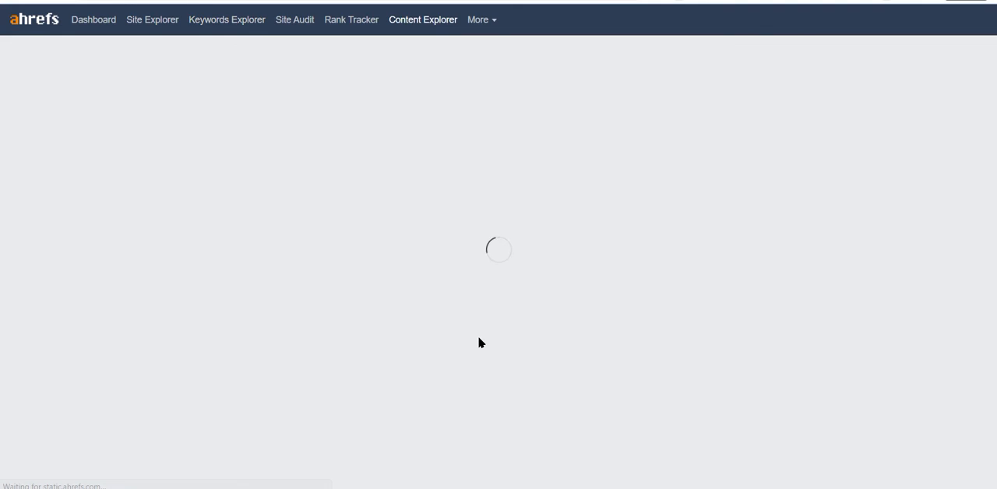
pyautogui.click(715, 170)
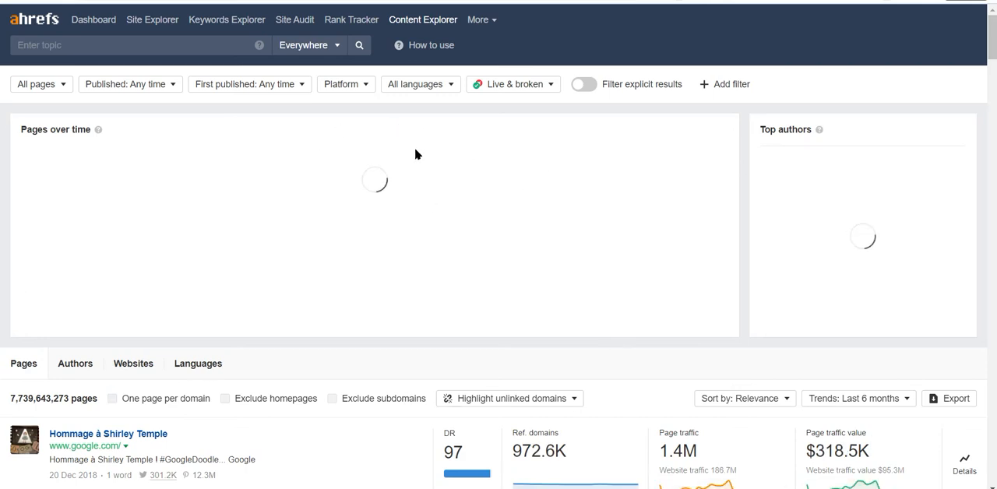
pyautogui.scroll(-12, 374, 252)
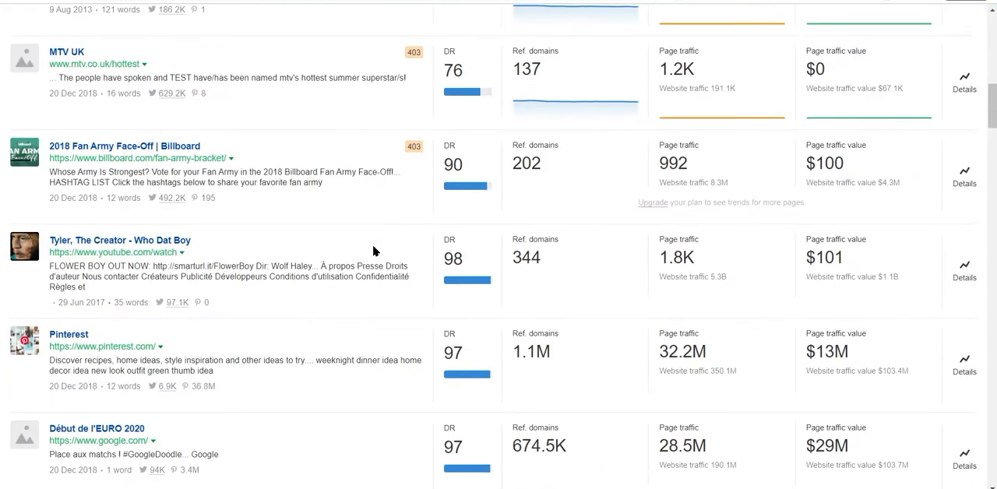
pyautogui.scroll(-5, 373, 251)
pyautogui.scroll(20, 374, 251)
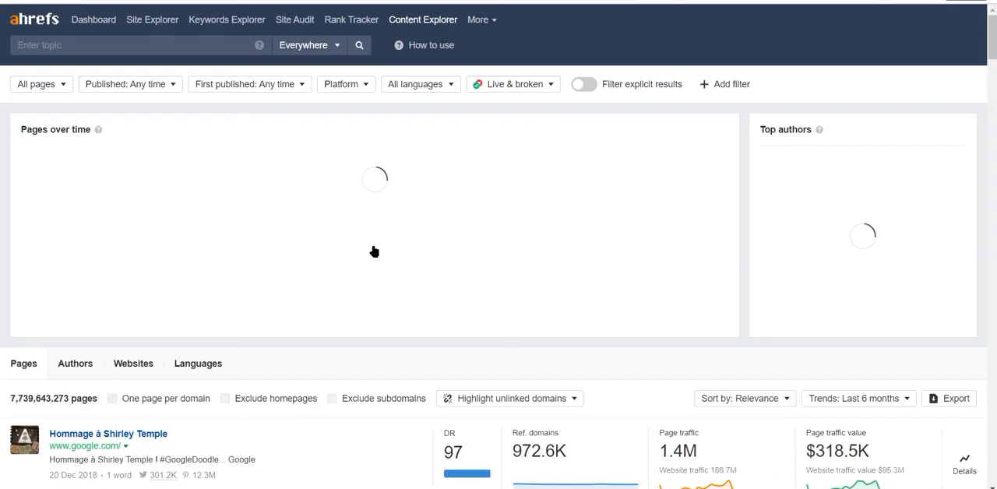
# Add a Page traffic filter with a minimum of 100.
pyautogui.click(728, 84)
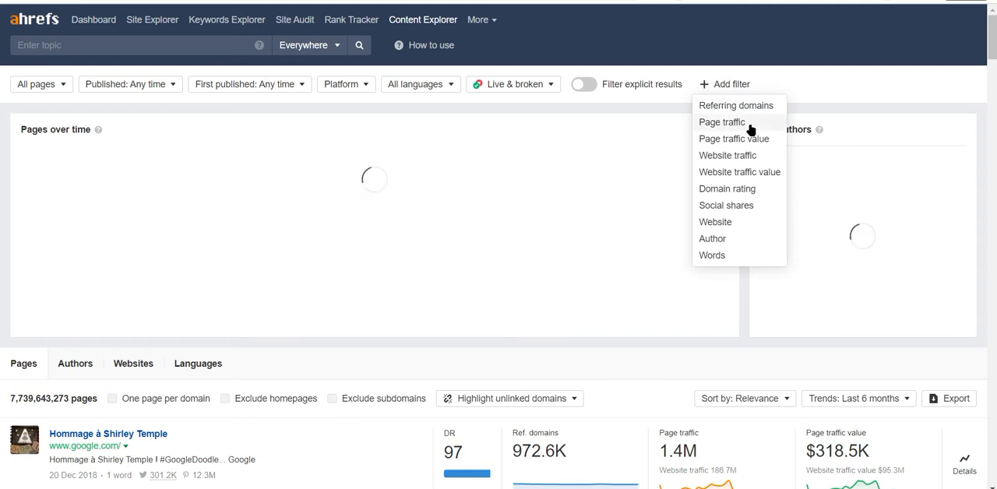
pyautogui.click(736, 124)
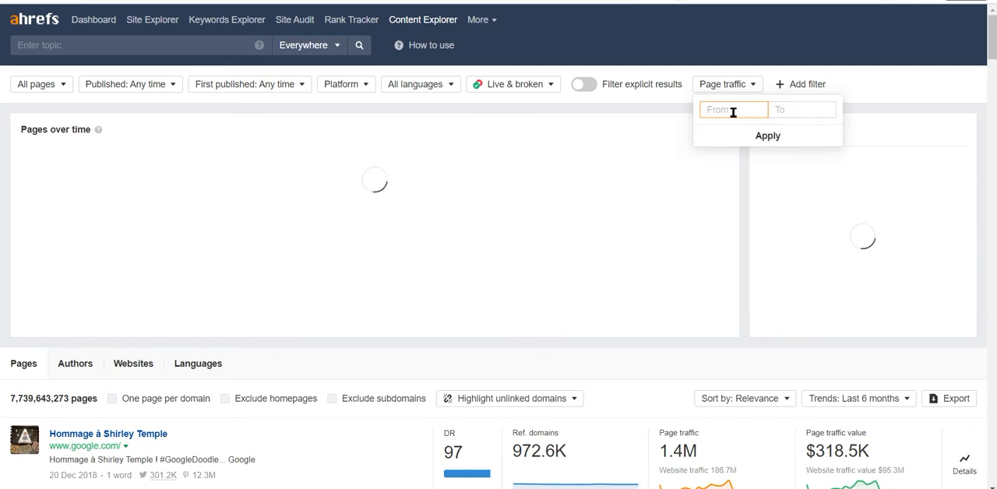
pyautogui.write('500')
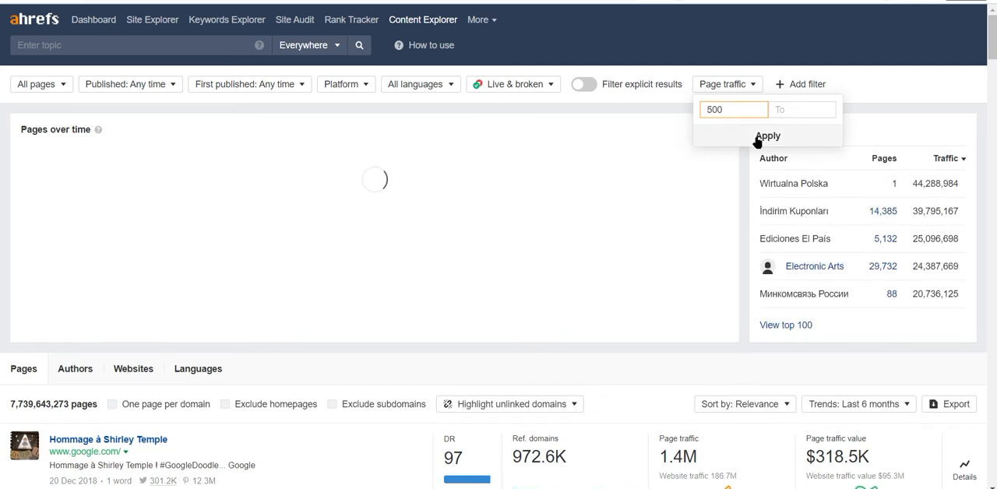
pyautogui.moveTo(726, 109); pyautogui.dragTo(703, 109)
pyautogui.write('100')
pyautogui.click(769, 142)
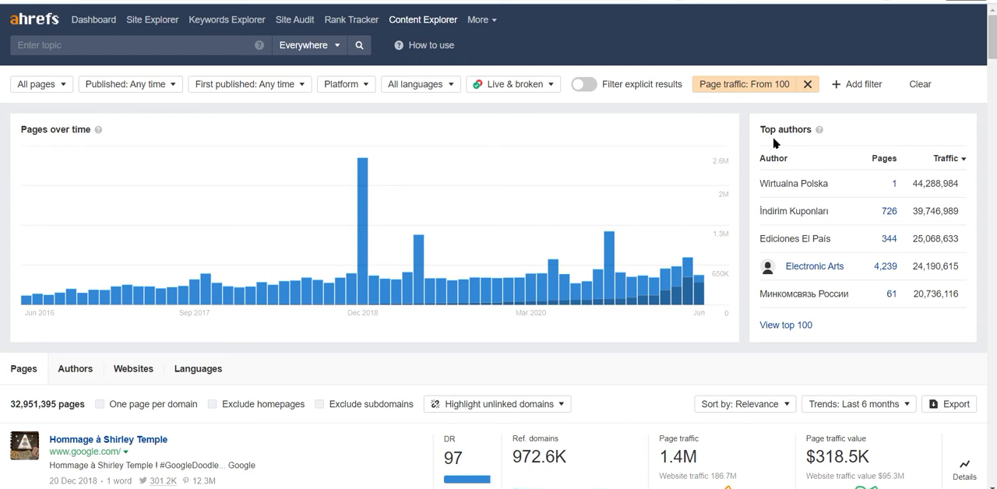
# Add a Referring domains filter with a maximum of 3.
pyautogui.click(871, 84)
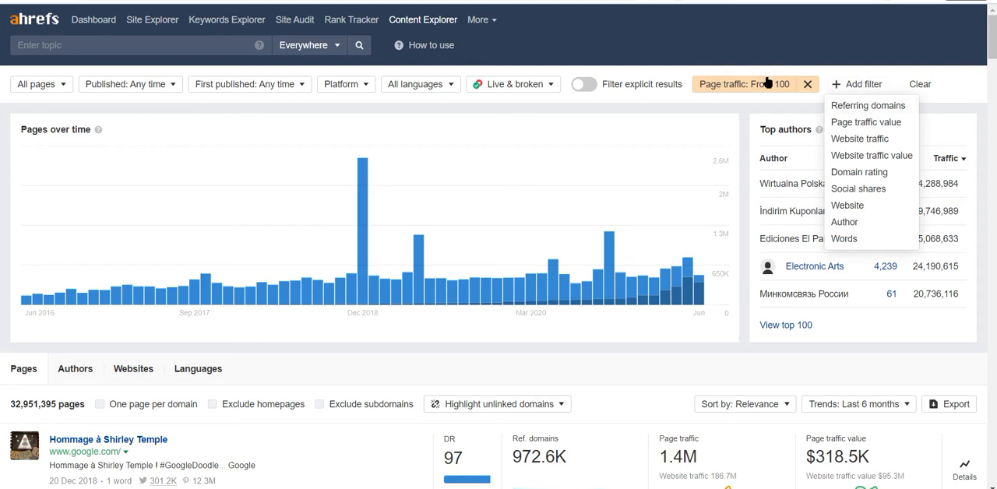
pyautogui.click(842, 109)
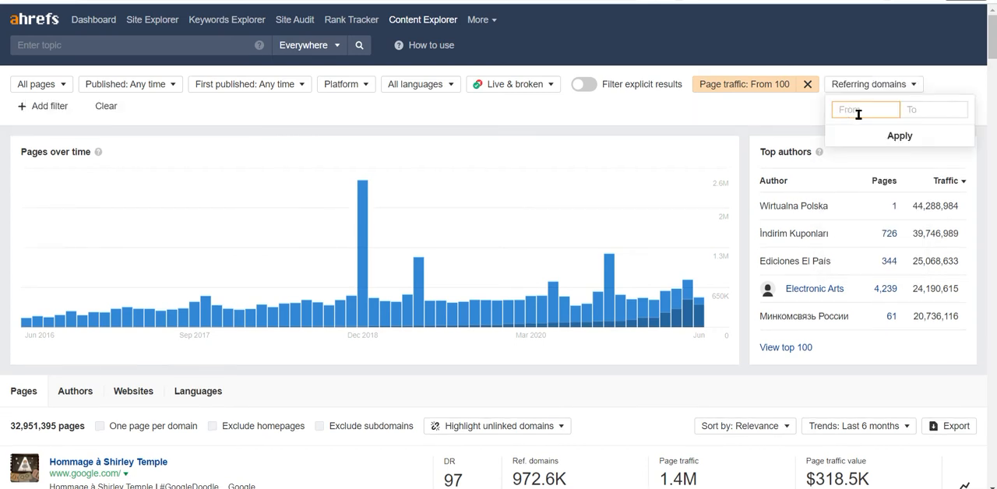
pyautogui.click(941, 114)
pyautogui.write('3')
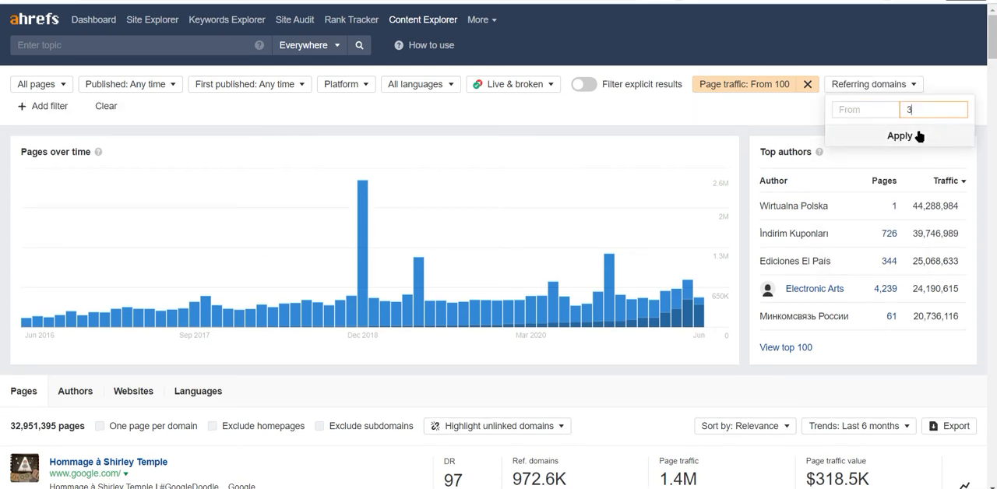
pyautogui.click(919, 136)
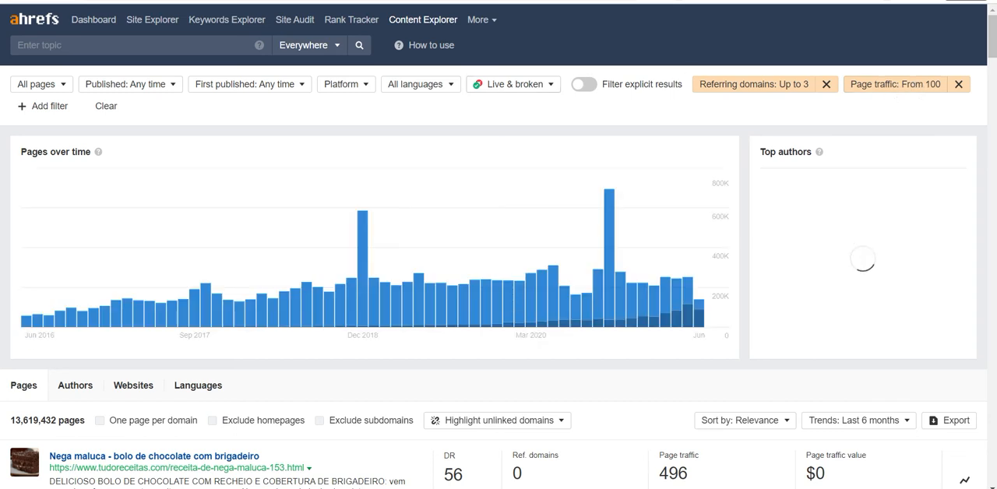
# Add a Domain rating filter with a maximum of 40.
pyautogui.click(36, 106)
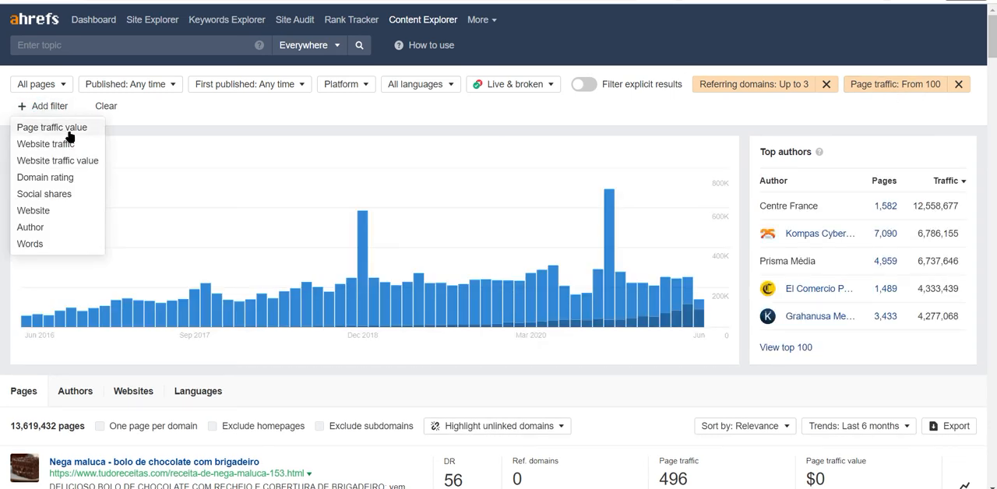
pyautogui.click(78, 177)
pyautogui.click(106, 134)
pyautogui.write('40')
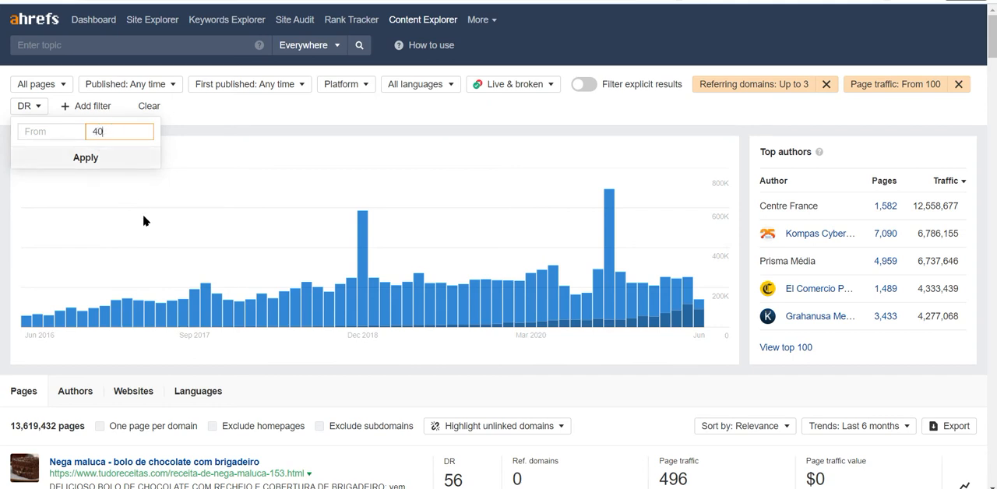
pyautogui.click(86, 158)
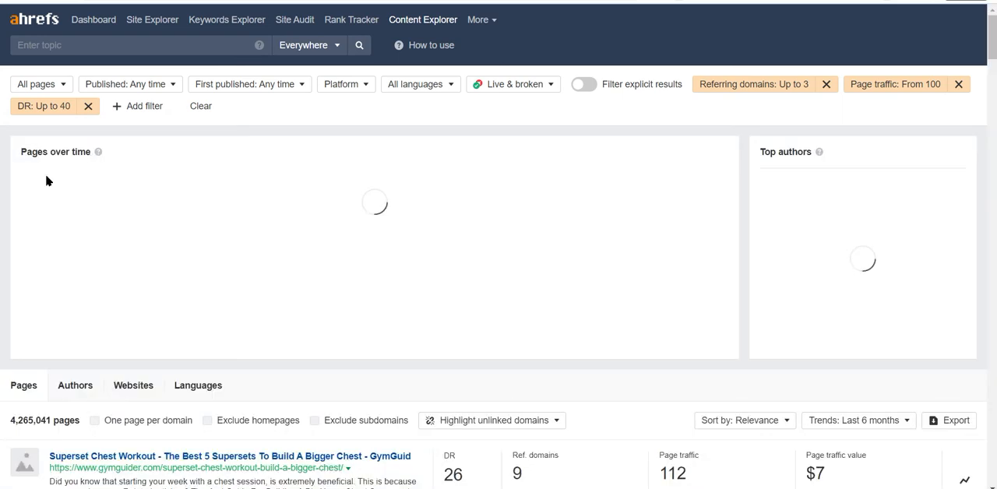
# Look through the filtered pages, comparing their topics, domain rating, referring domains and page traffic.
pyautogui.scroll(-3, 355, 223)
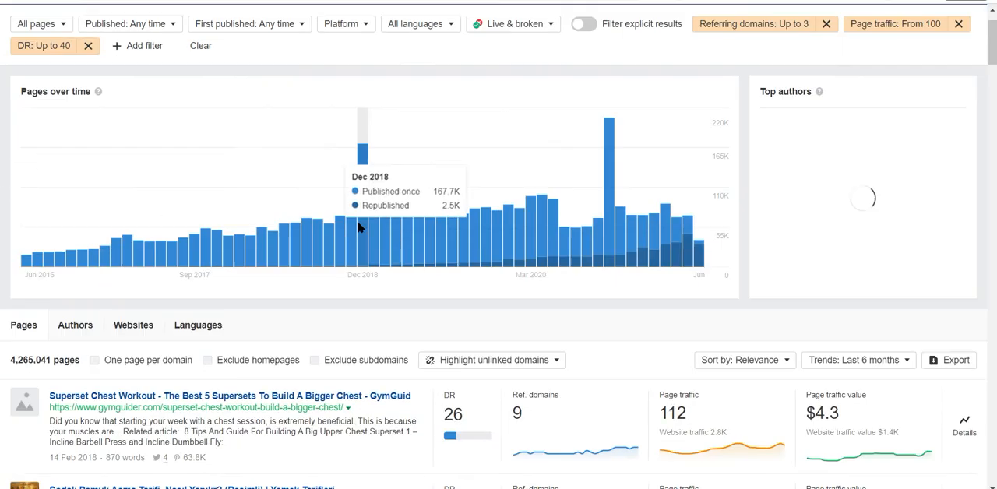
pyautogui.scroll(-3, 446, 291)
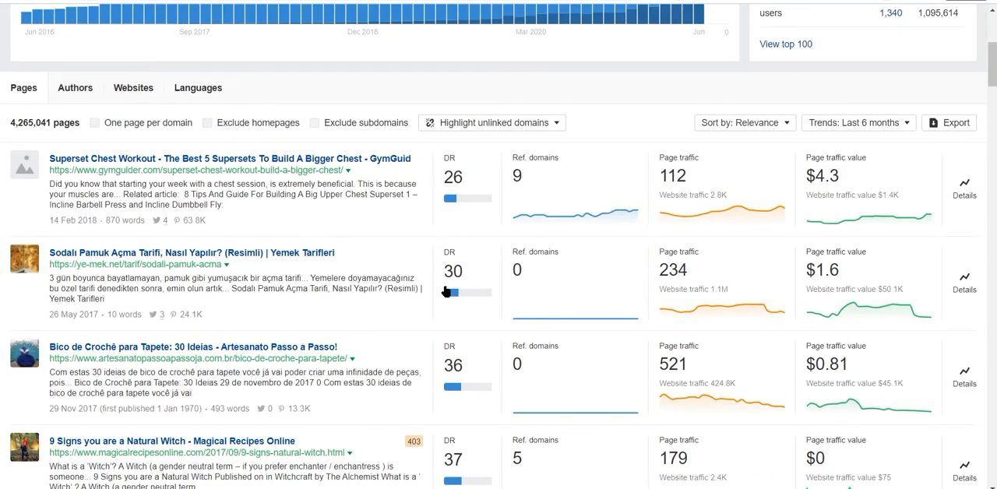
pyautogui.scroll(-5, 446, 291)
pyautogui.scroll(2, 445, 291)
pyautogui.scroll(-1, 445, 292)
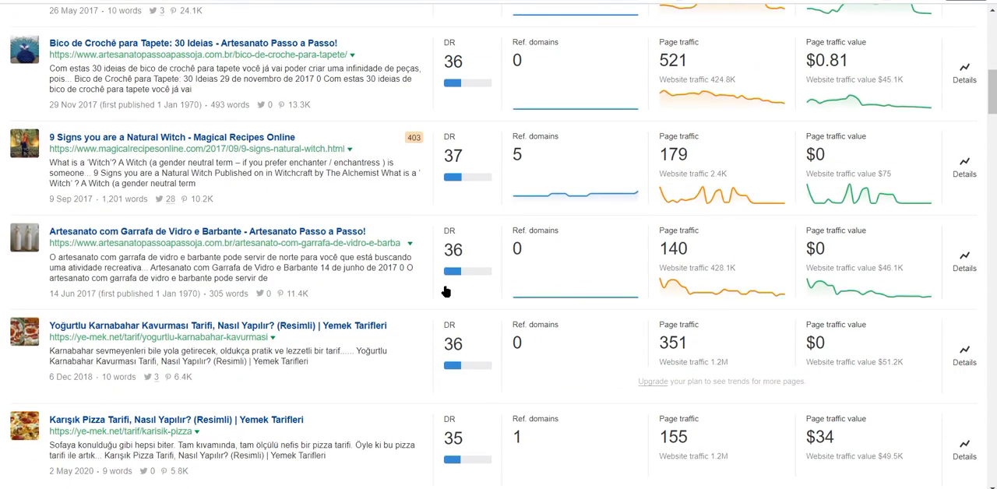
pyautogui.scroll(-8, 447, 291)
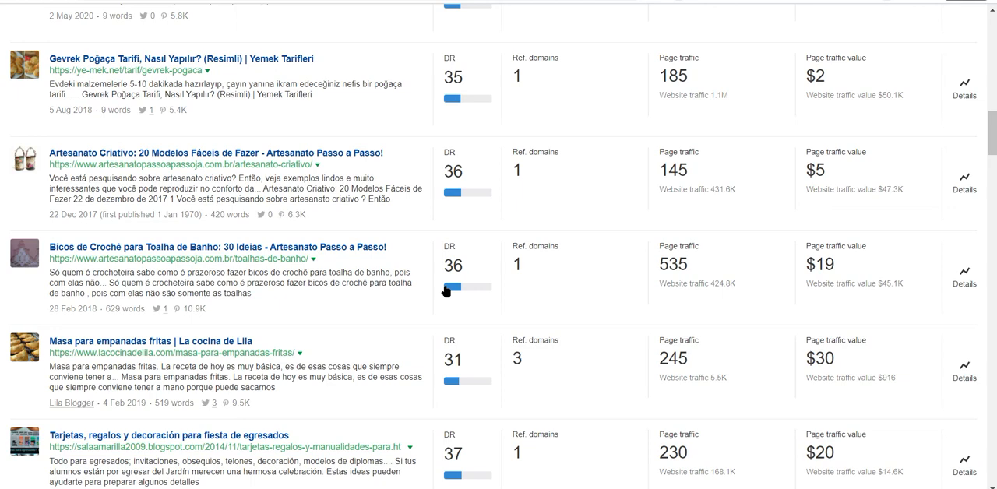
pyautogui.scroll(-5, 445, 291)
pyautogui.scroll(-5, 445, 291)
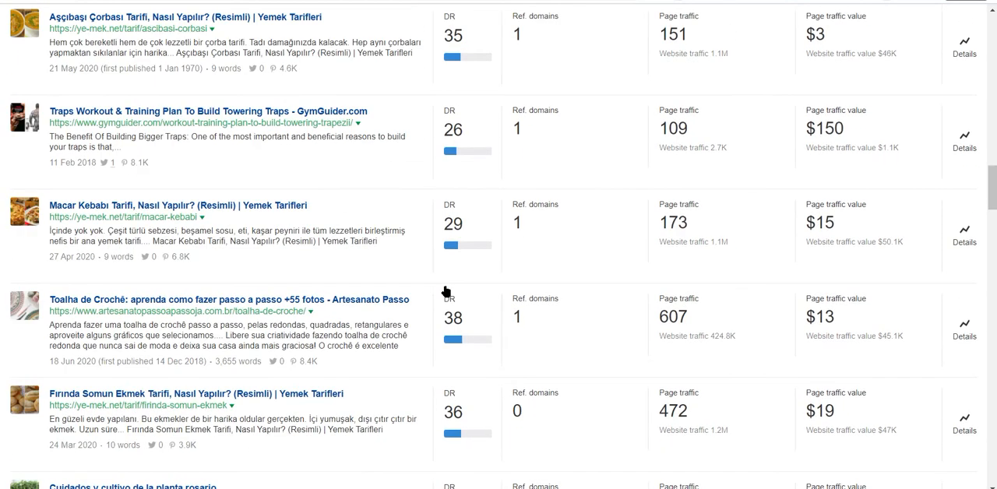
pyautogui.scroll(-5, 446, 291)
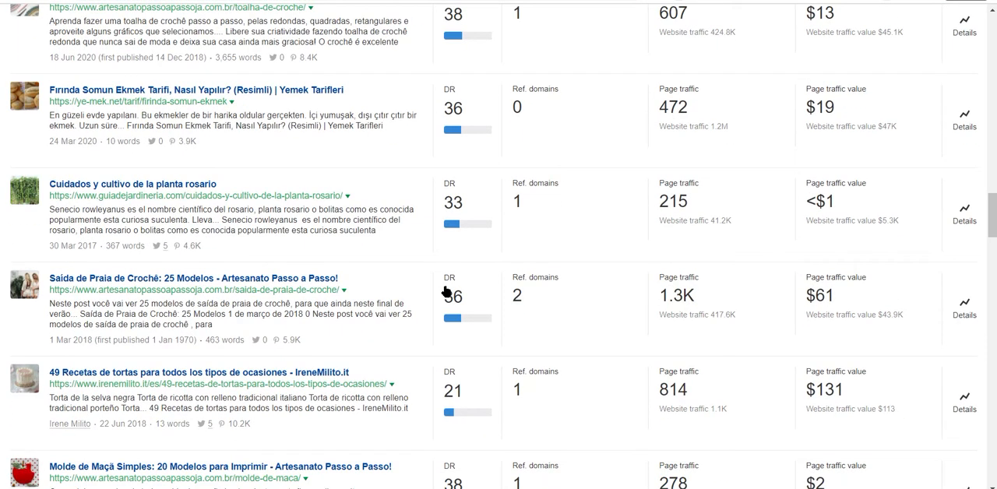
# Limit the listed pages to the English language.
pyautogui.scroll(20, 446, 292)
pyautogui.click(419, 86)
pyautogui.click(429, 127)
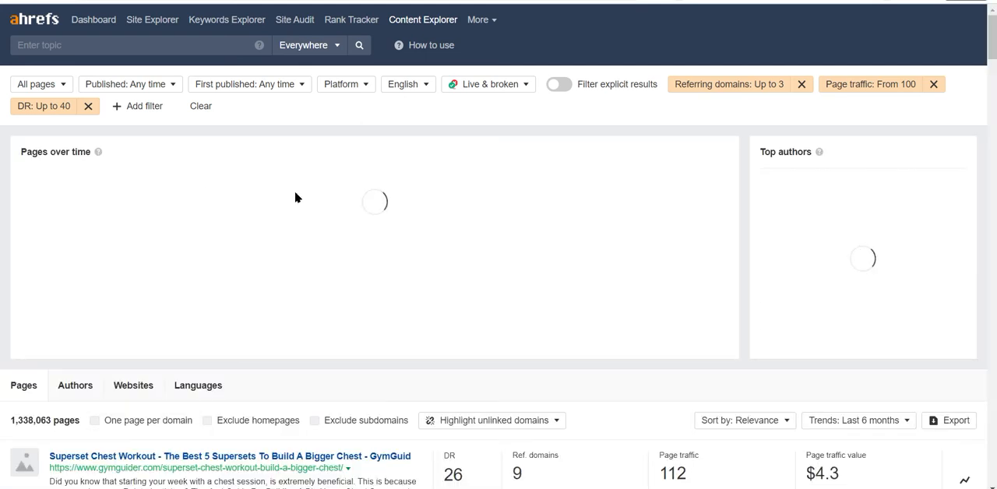
# Examine the English-language pages for topics that draw traffic with few referring domains.
pyautogui.scroll(-6, 298, 203)
pyautogui.scroll(-3, 298, 201)
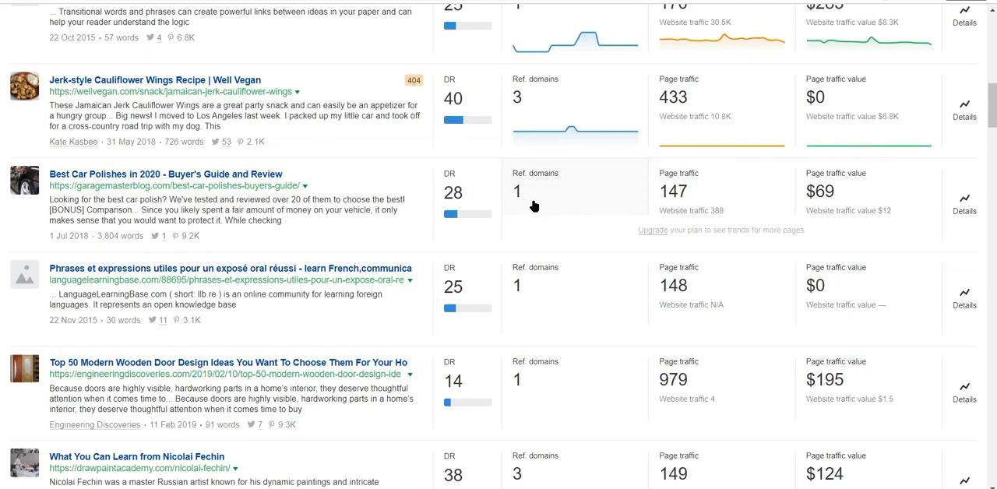
pyautogui.scroll(-3, 336, 192)
pyautogui.scroll(-3, 337, 192)
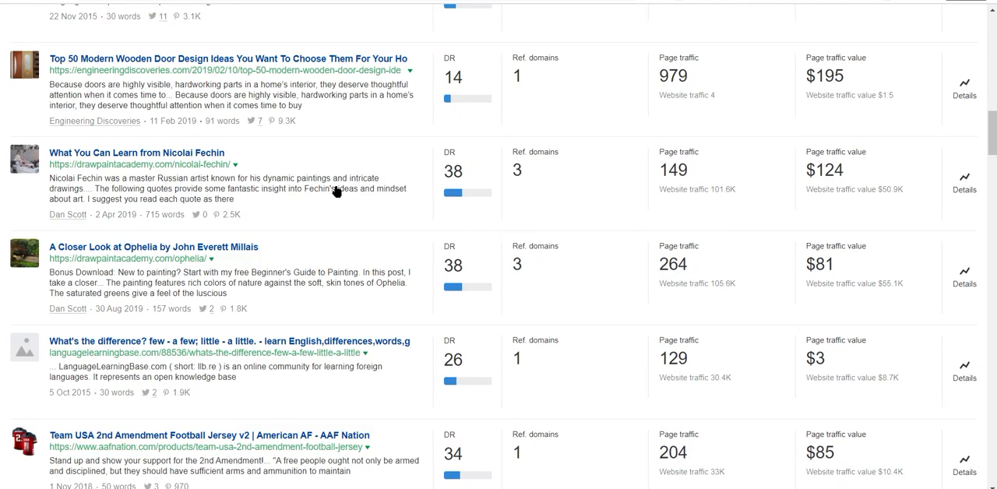
pyautogui.scroll(-20, 336, 192)
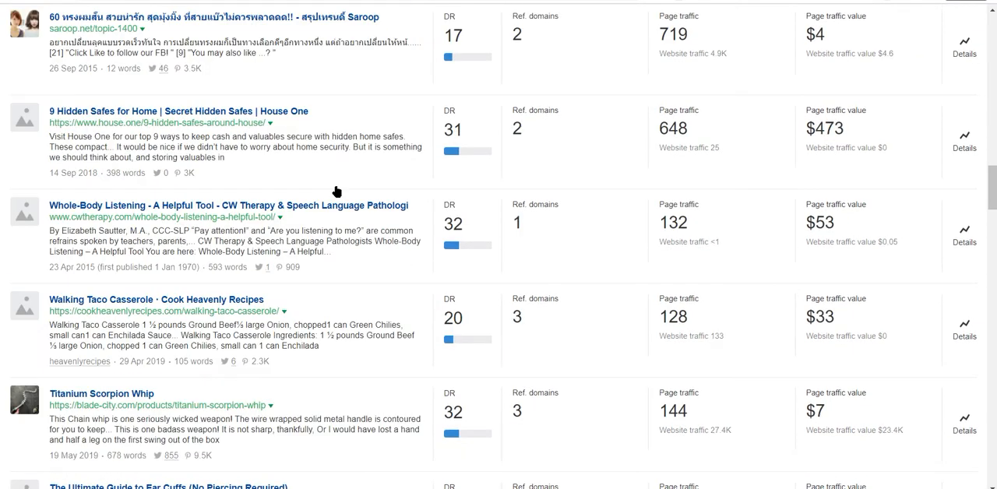
pyautogui.scroll(-20, 336, 192)
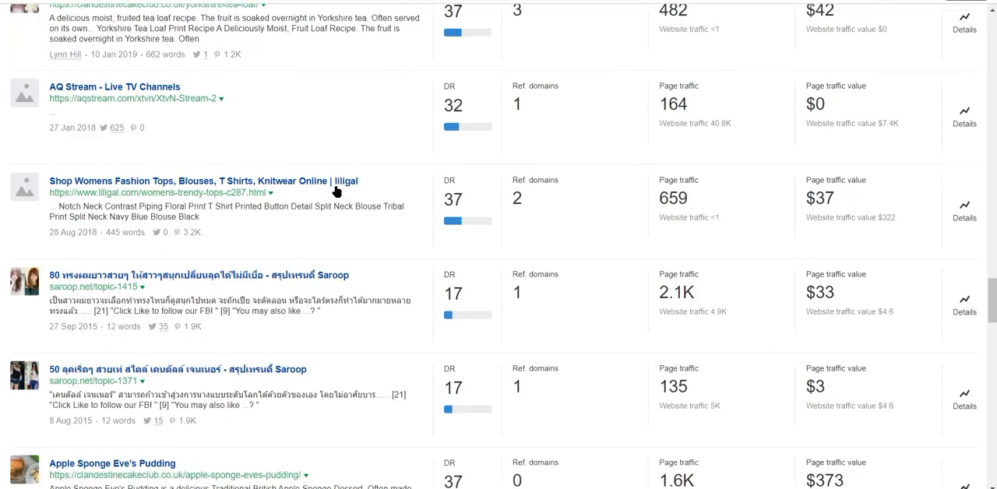
pyautogui.scroll(-4, 349, 184)
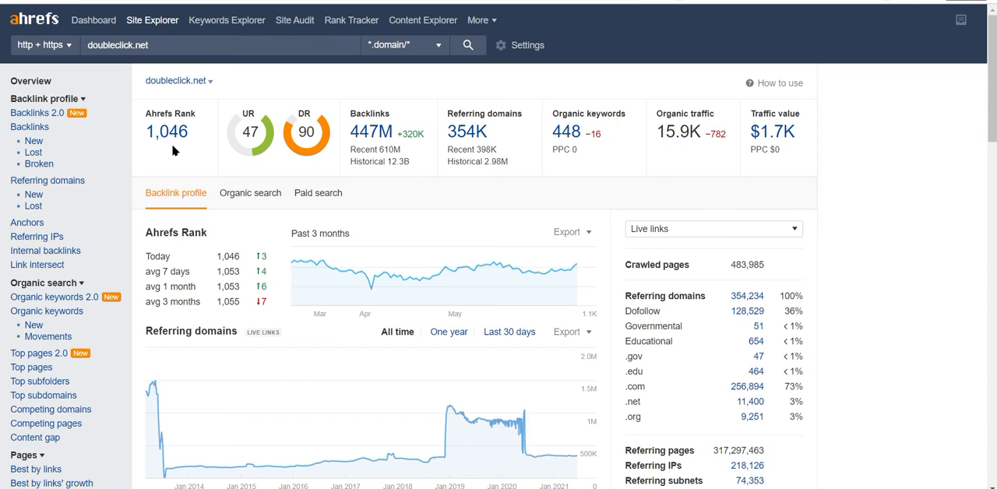
# Open the Backlinks report for doubleclick.net in Site Explorer.
pyautogui.click(24, 123)
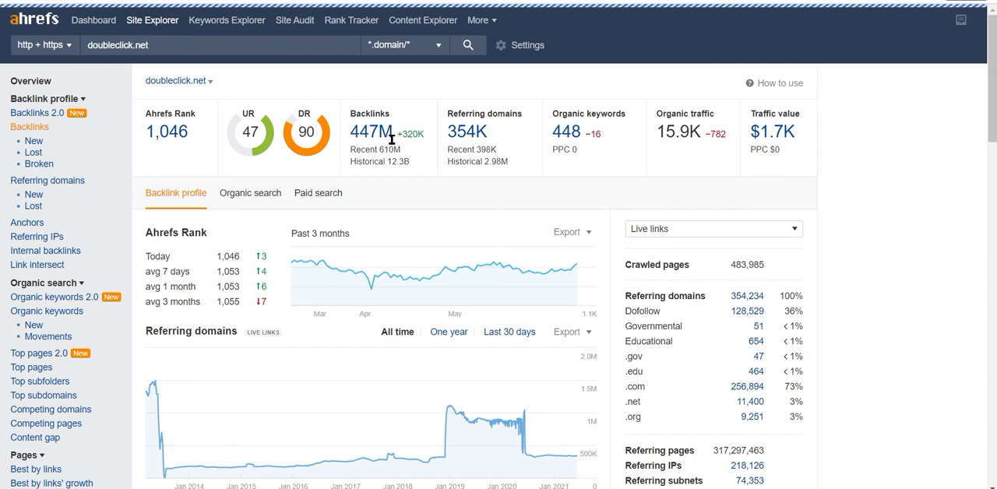
pyautogui.click(31, 127)
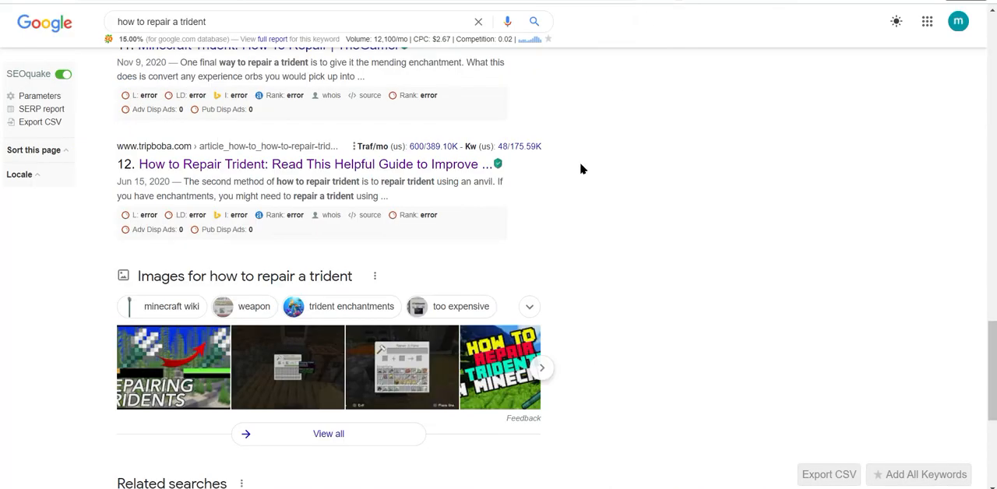
pyautogui.scroll(20, 580, 169)
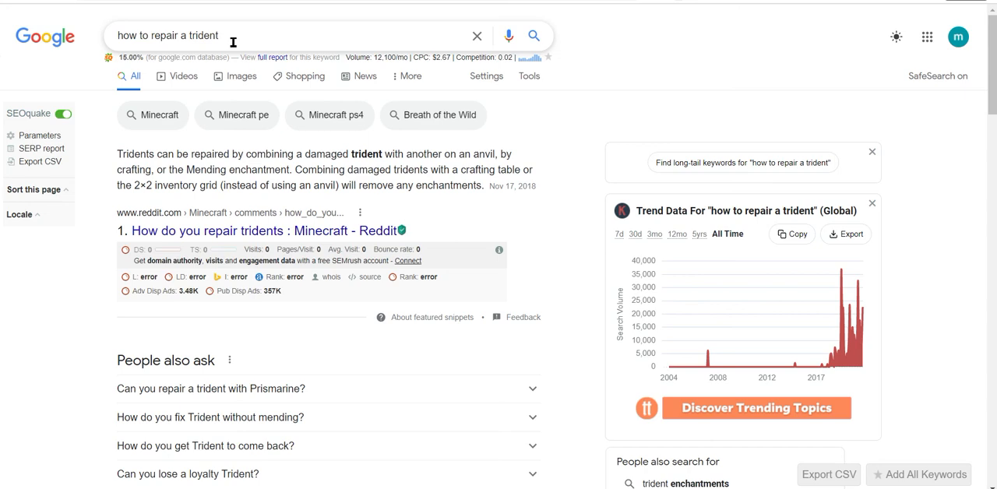
# Review the Google results for "how to repair a trident", checking which sites rank and their SEO metrics.
pyautogui.click(232, 42)
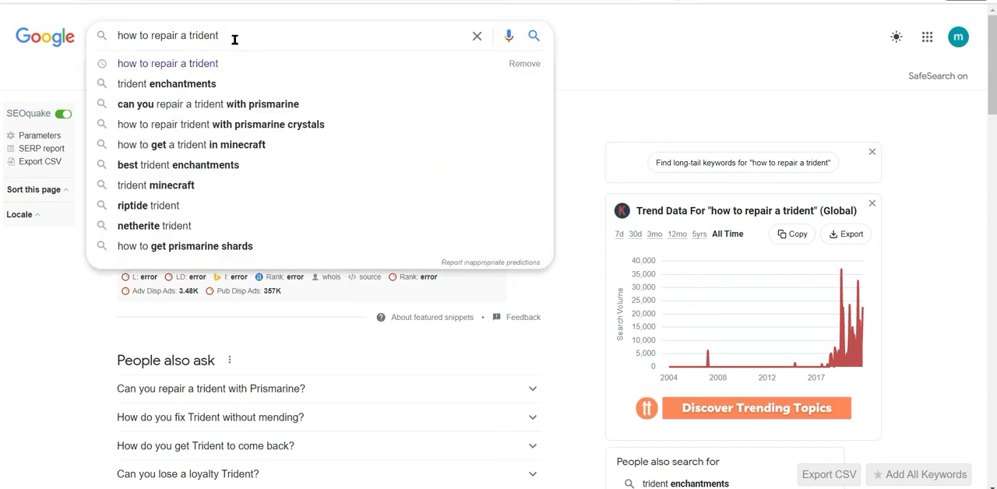
pyautogui.click(582, 56)
pyautogui.scroll(-8, 405, 129)
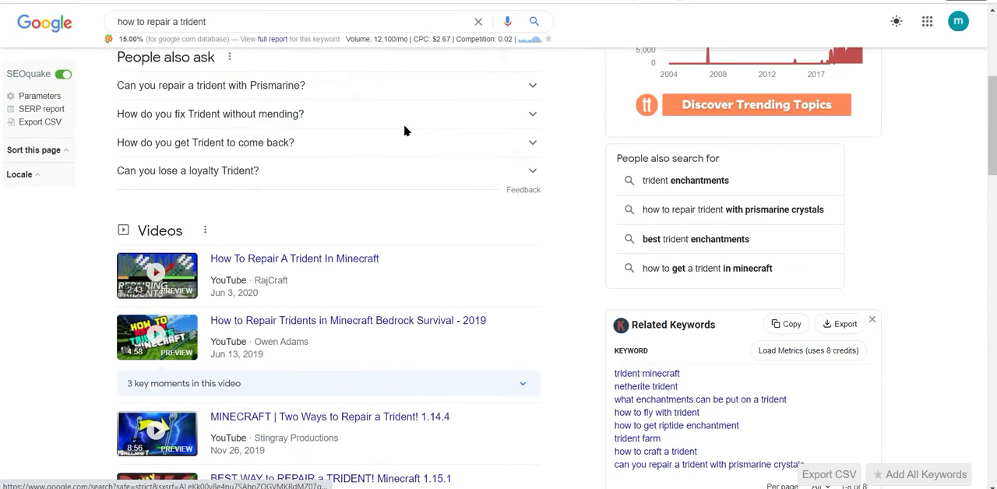
pyautogui.scroll(-6, 404, 131)
pyautogui.scroll(-3, 404, 131)
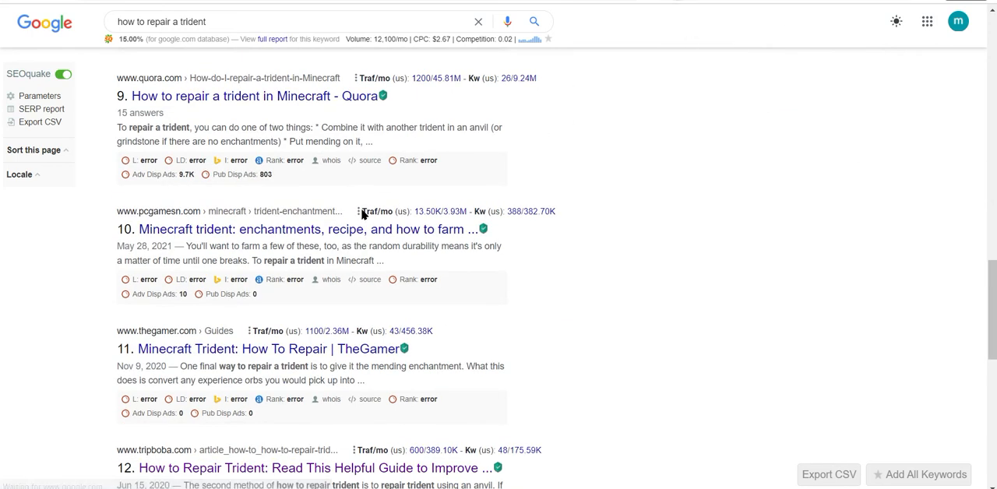
pyautogui.scroll(3, 234, 216)
pyautogui.scroll(-1, 86, 240)
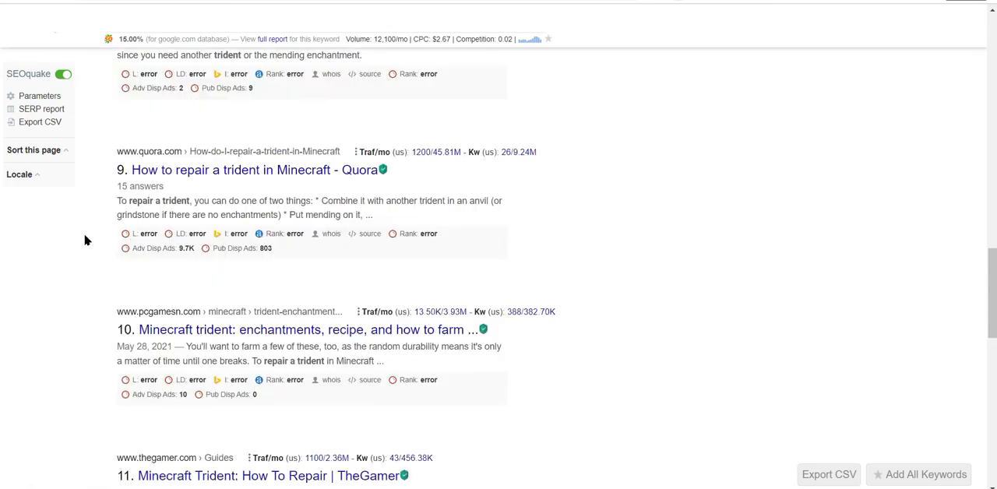
pyautogui.scroll(-5, 86, 239)
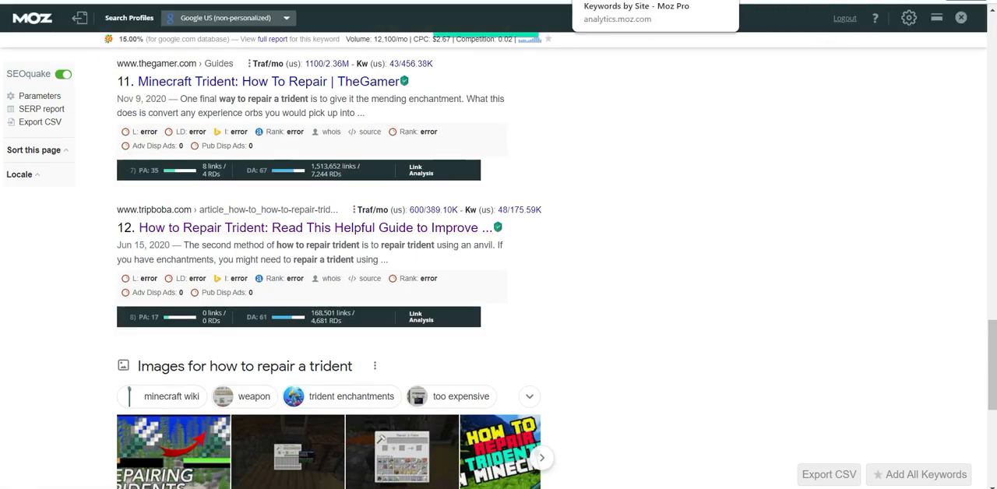
# Switch to Moz Pro and check the Ranking Keywords page for wikihow.com.
pyautogui.click(623, 1)
pyautogui.scroll(-3, 579, 211)
pyautogui.scroll(3, 578, 211)
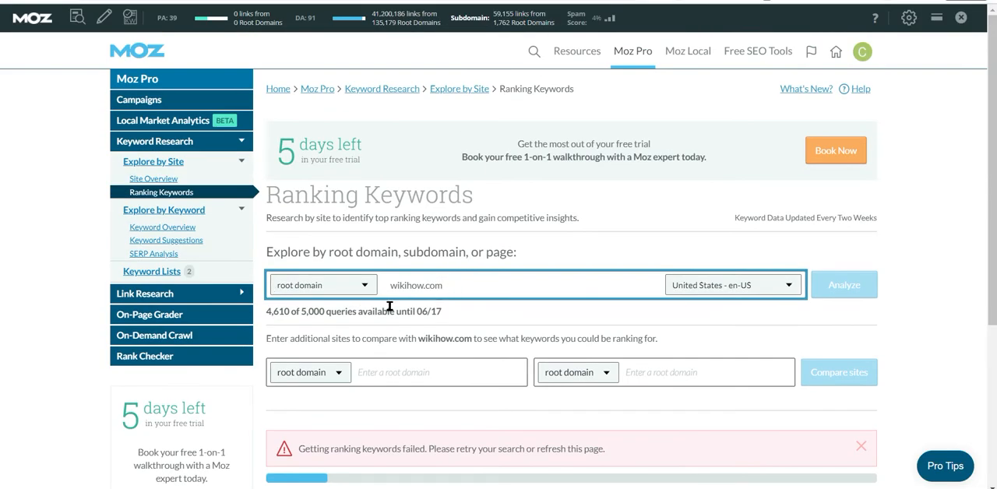
pyautogui.scroll(-3, 404, 243)
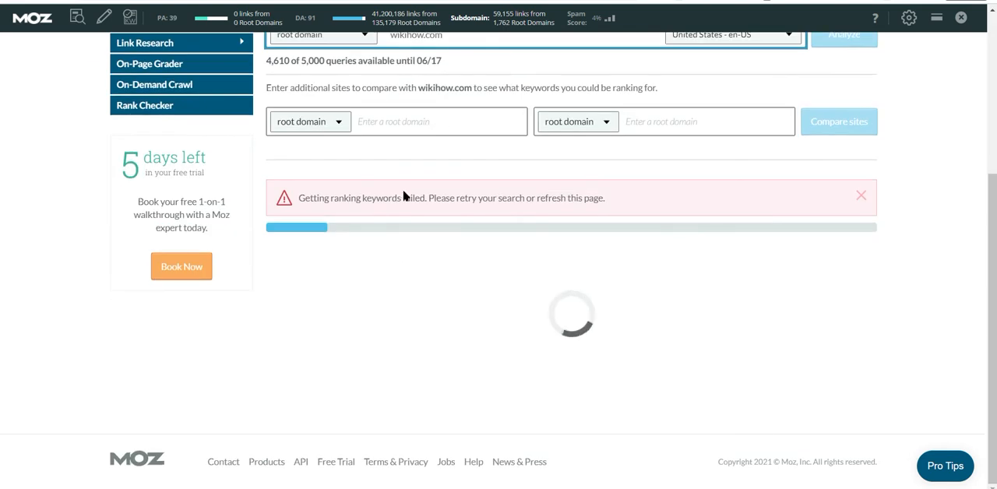
# Switch back to Ahrefs and view the Backlinks report for doubleclick.net.
pyautogui.click(740, 0)
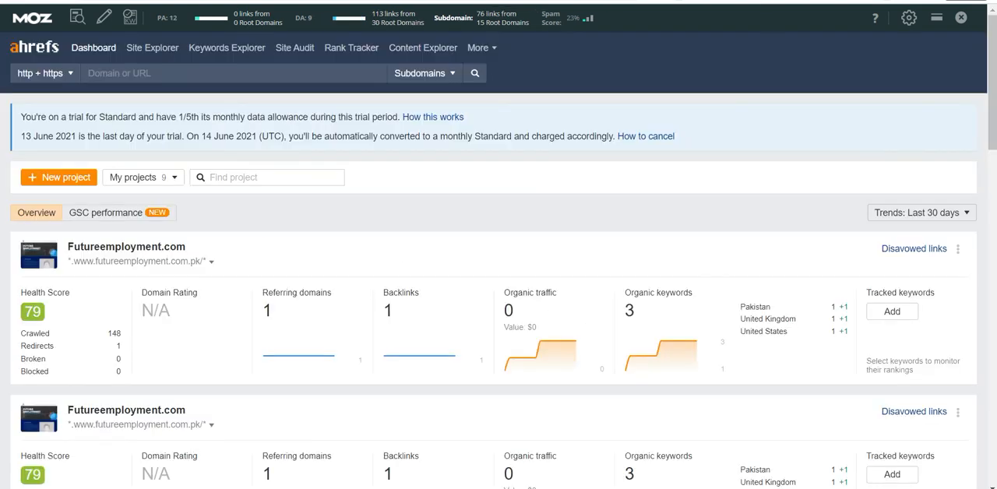
pyautogui.click(436, 1)
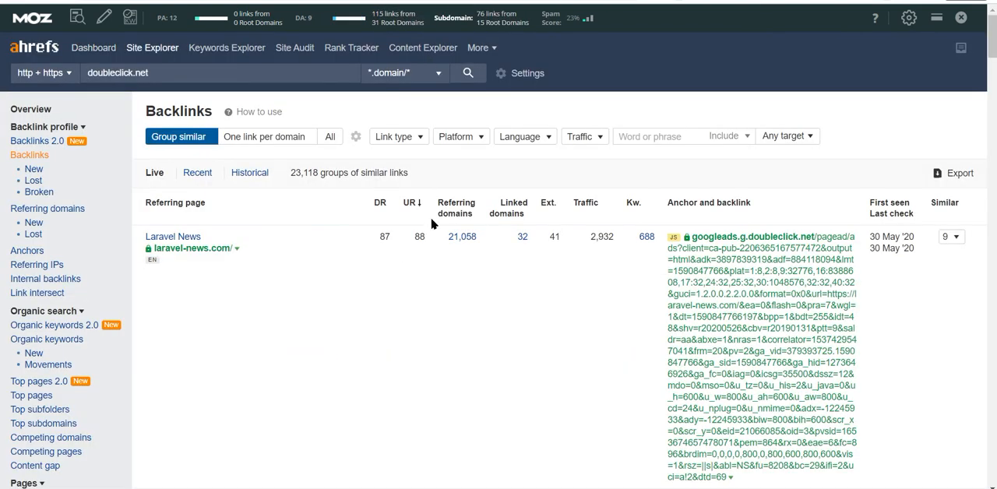
# Browse the referring pages in the doubleclick.net Backlinks report for ad-supported sites that could supply content ideas.
pyautogui.scroll(-10, 370, 205)
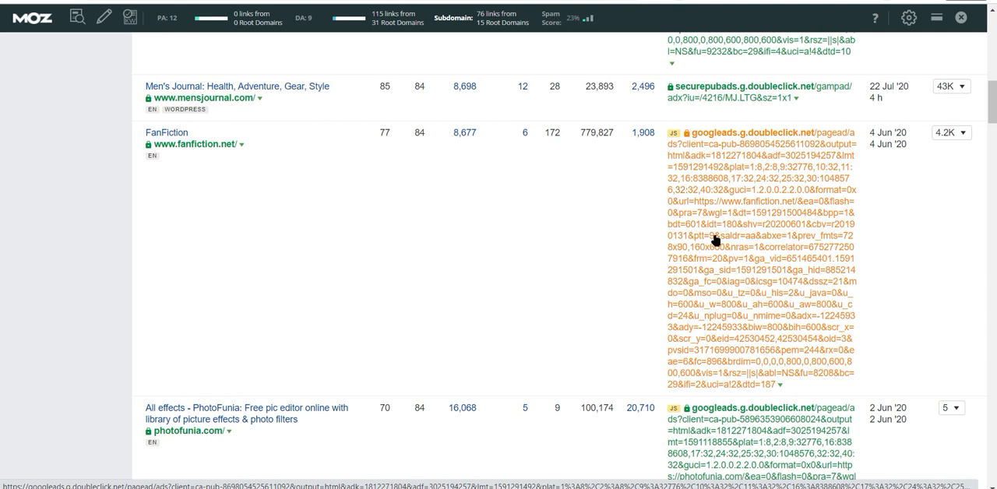
pyautogui.scroll(-2, 682, 175)
pyautogui.scroll(6, 683, 180)
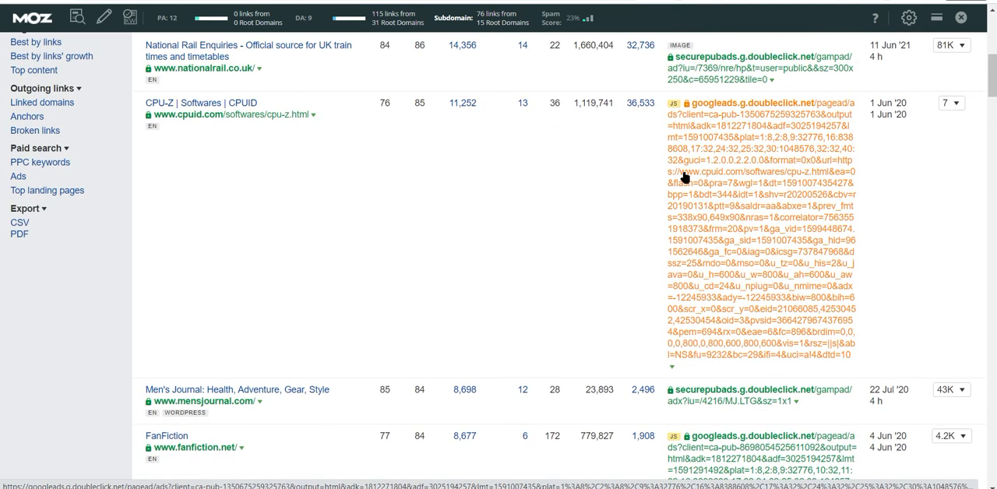
pyautogui.scroll(-2, 682, 178)
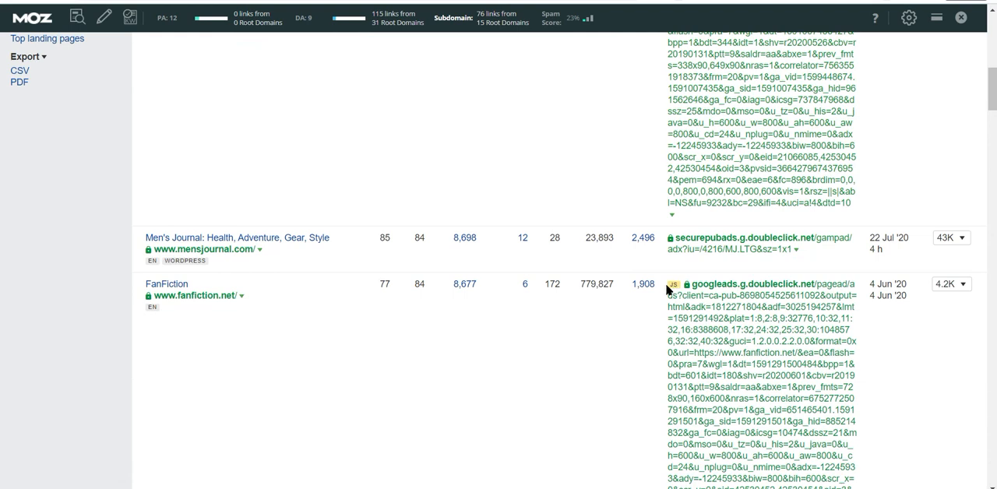
pyautogui.scroll(-10, 667, 289)
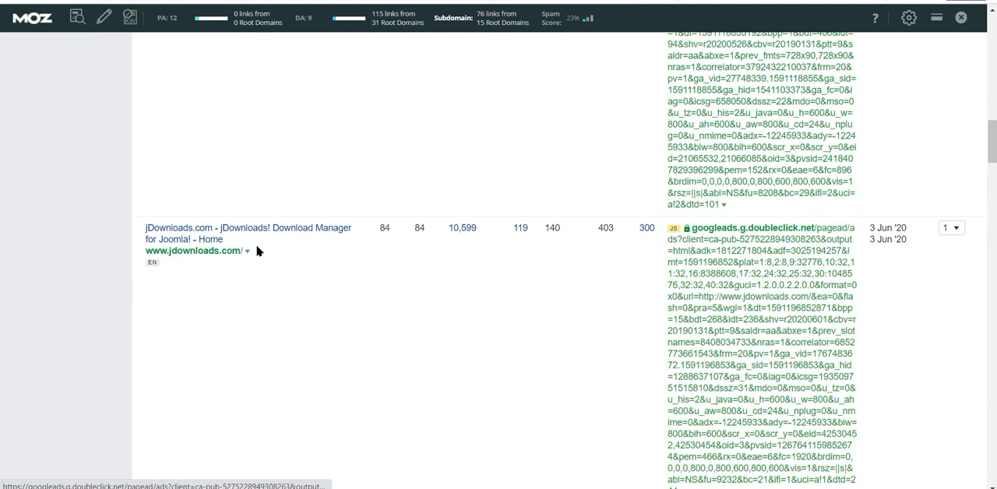
pyautogui.scroll(-10, 192, 237)
pyautogui.scroll(-2, 761, 271)
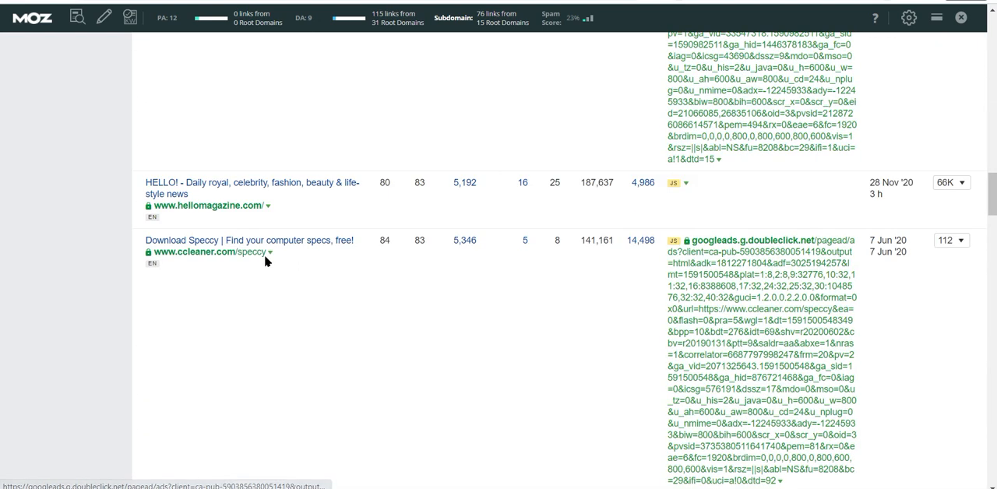
pyautogui.scroll(-6, 672, 229)
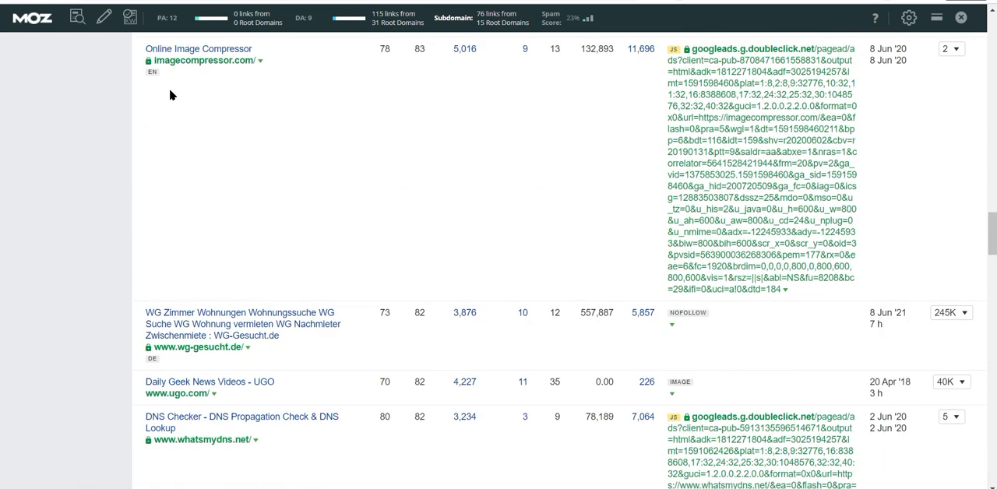
# Check the Traffic column in the backlinks list and highlight the traffic figure for imagecompressor.com.
pyautogui.scroll(2, 218, 73)
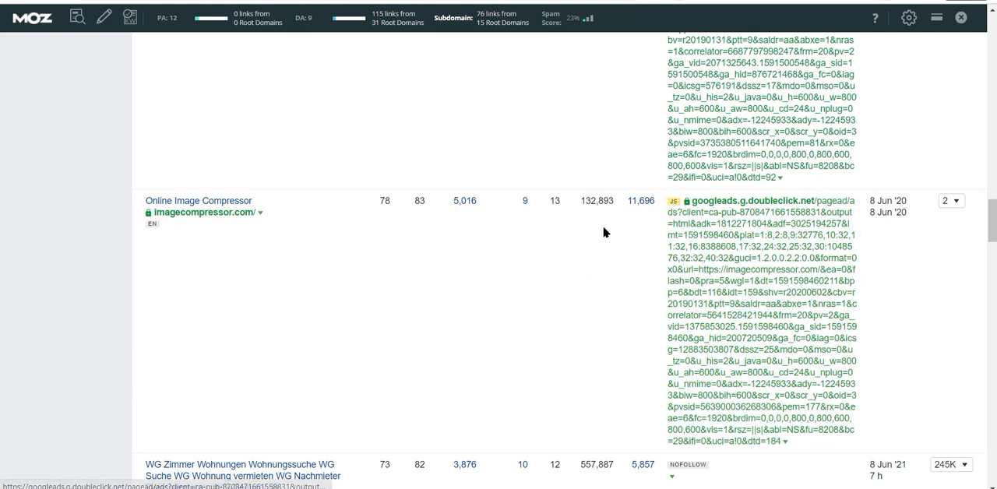
pyautogui.scroll(10, 574, 224)
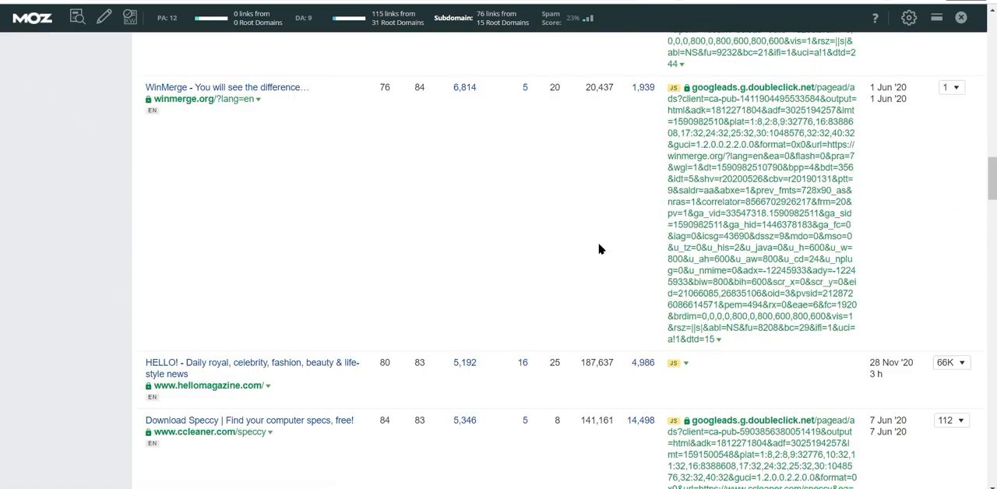
pyautogui.scroll(-8, 599, 249)
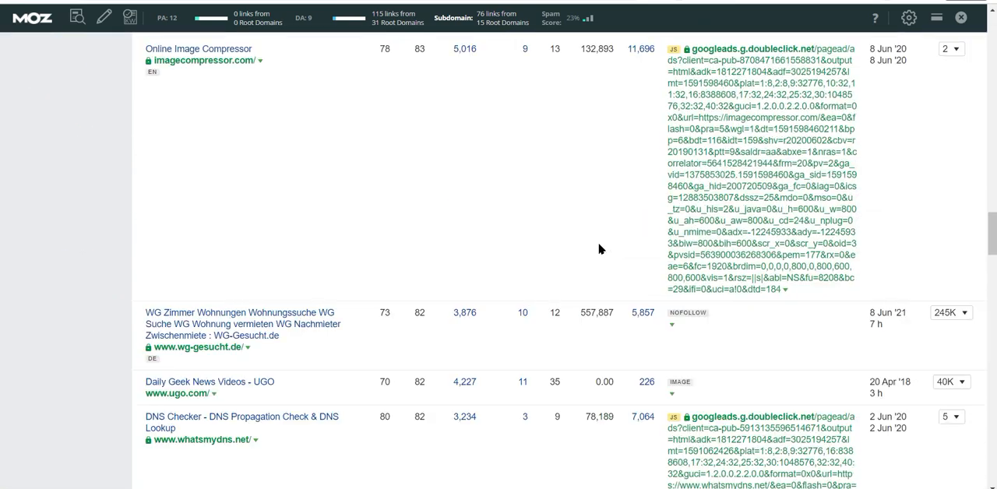
pyautogui.scroll(2, 599, 249)
pyautogui.doubleClick(585, 201)
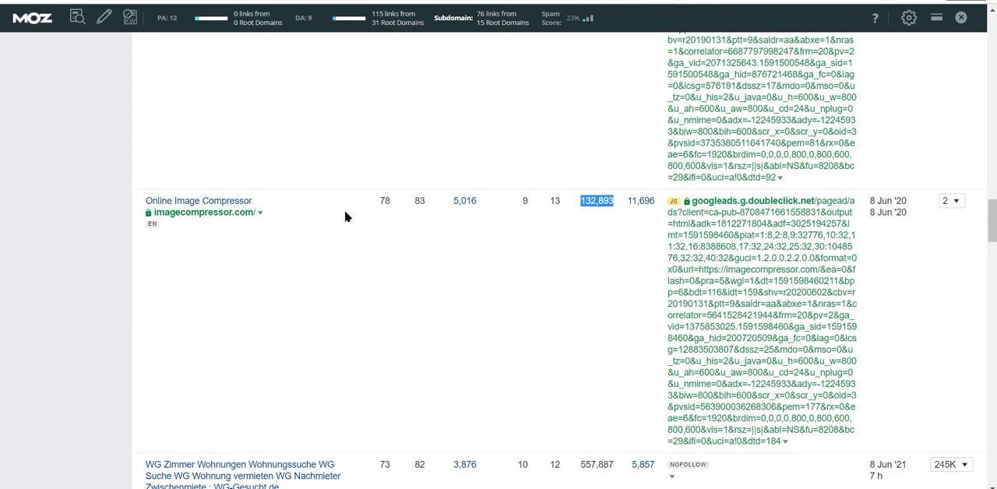
# Examine the referring sites listed below imagecompressor.com, comparing their DR, traffic and keyword metrics.
pyautogui.scroll(-4, 171, 238)
pyautogui.scroll(-4, 166, 237)
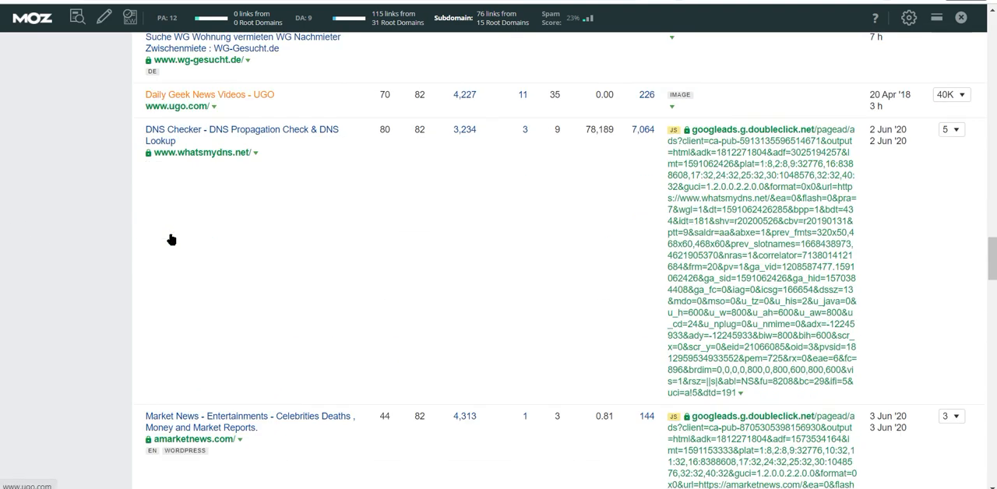
pyautogui.scroll(-4, 350, 265)
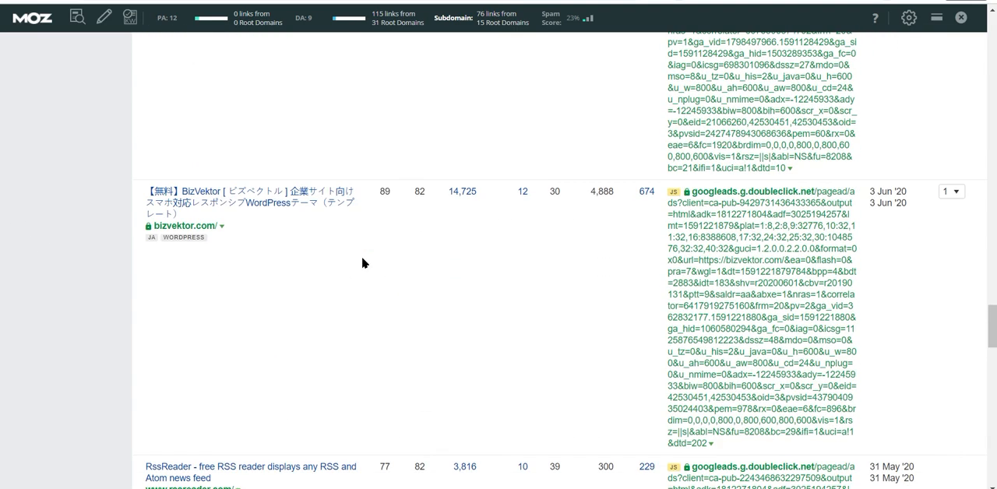
pyautogui.scroll(-10, 362, 262)
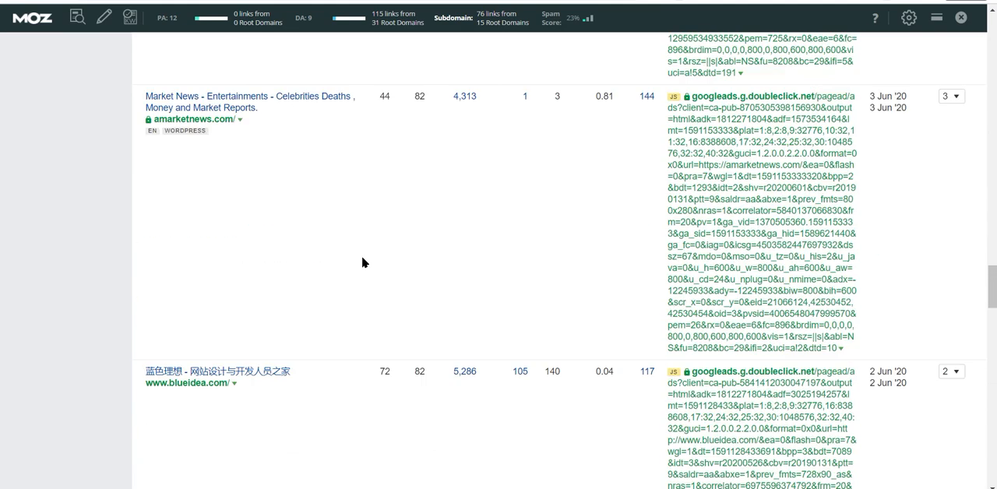